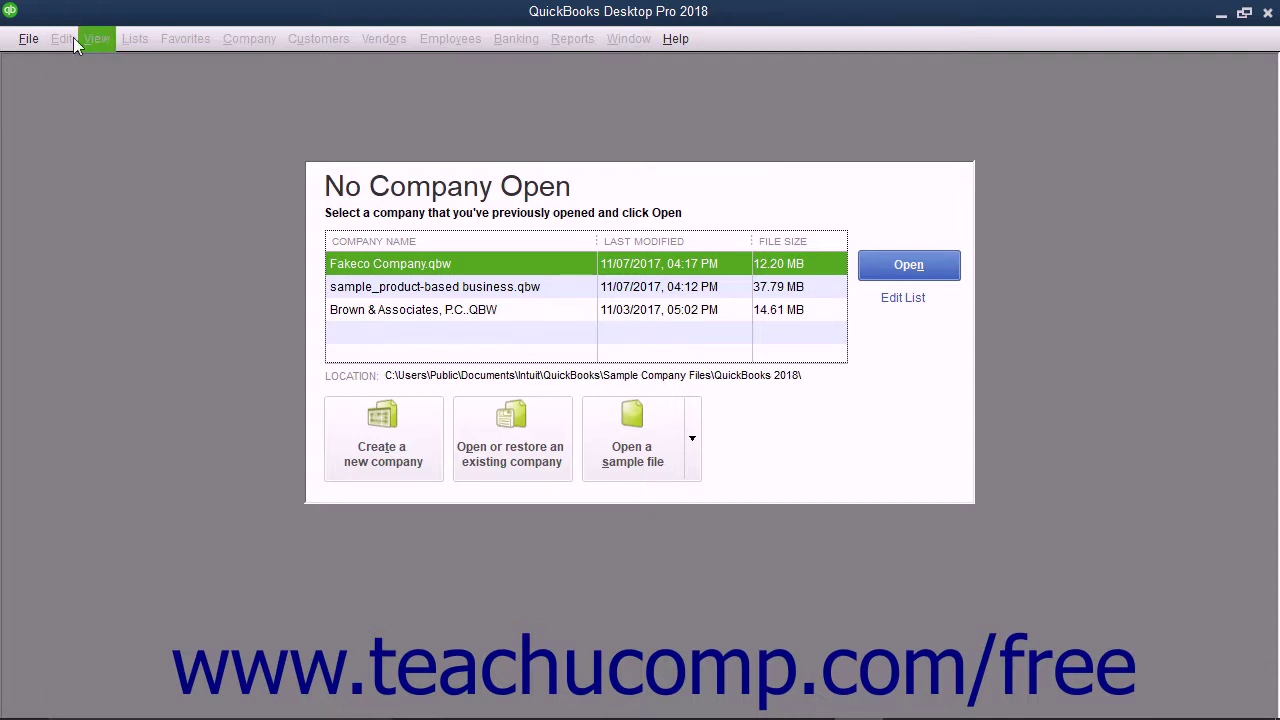
# - Start a new company file using Advanced Setup and enter Widgets Co. as the company name
pyautogui.click(28, 38)
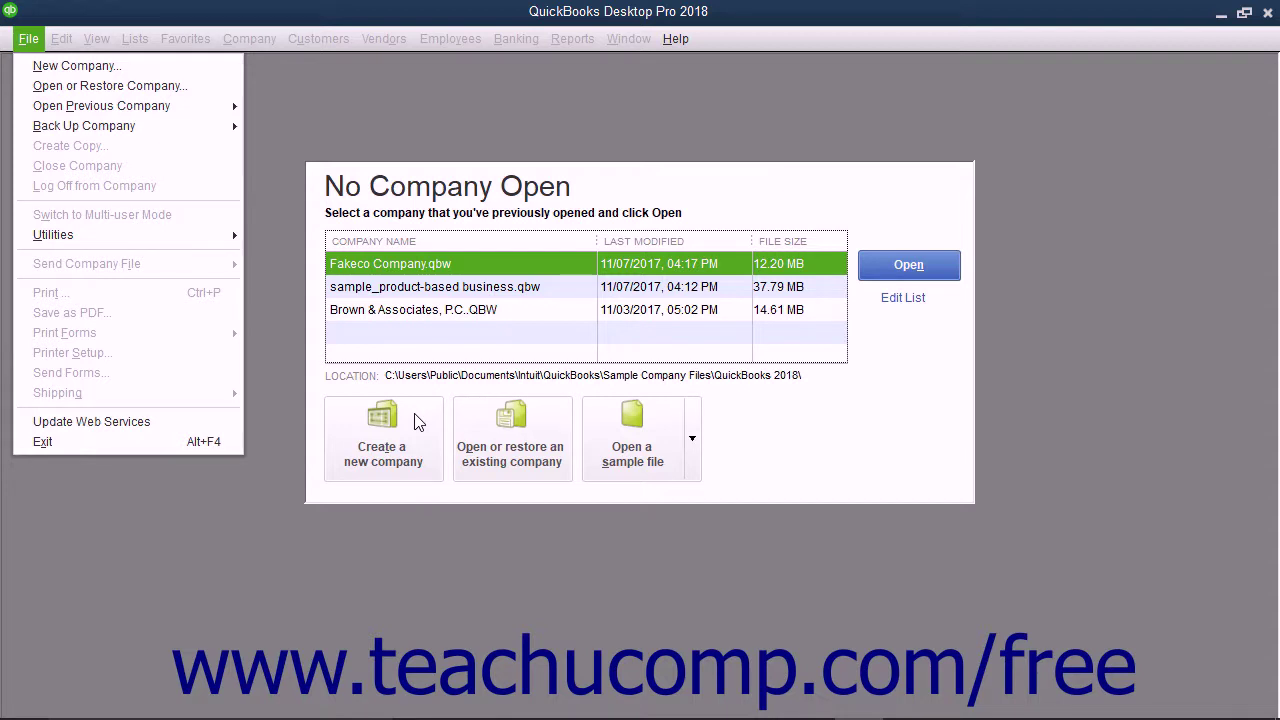
pyautogui.click(100, 70)
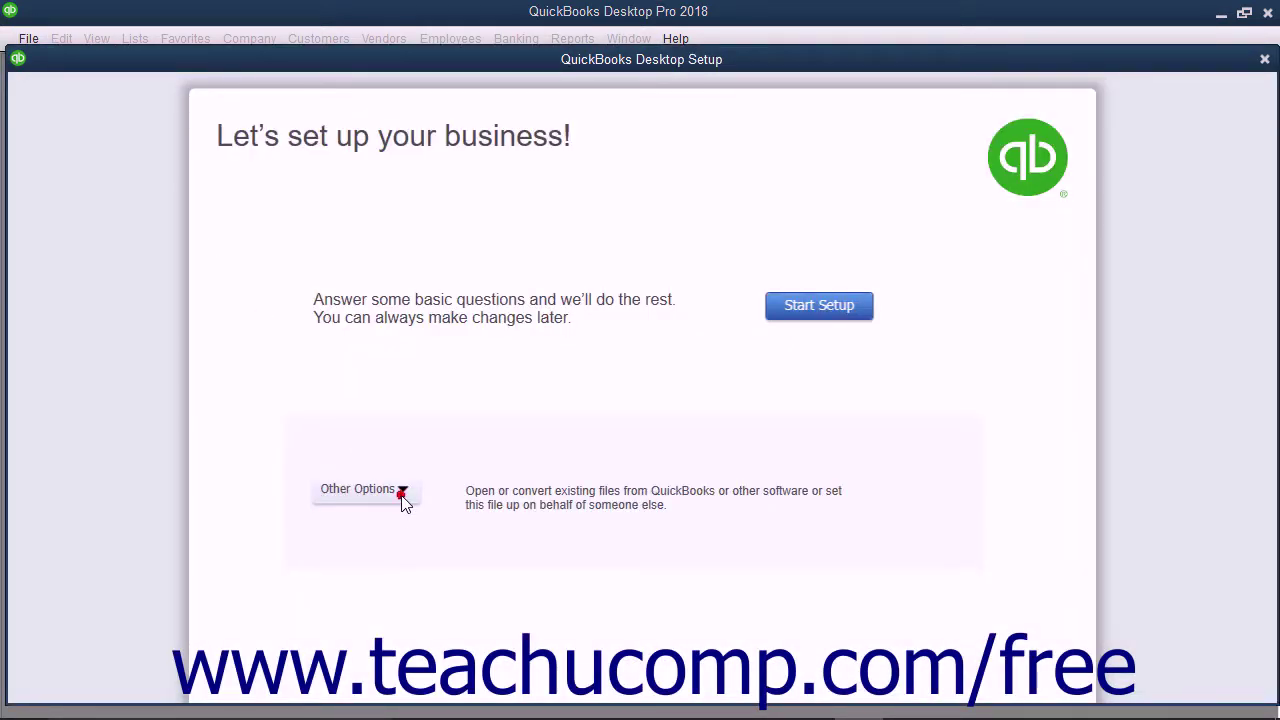
pyautogui.click(402, 497)
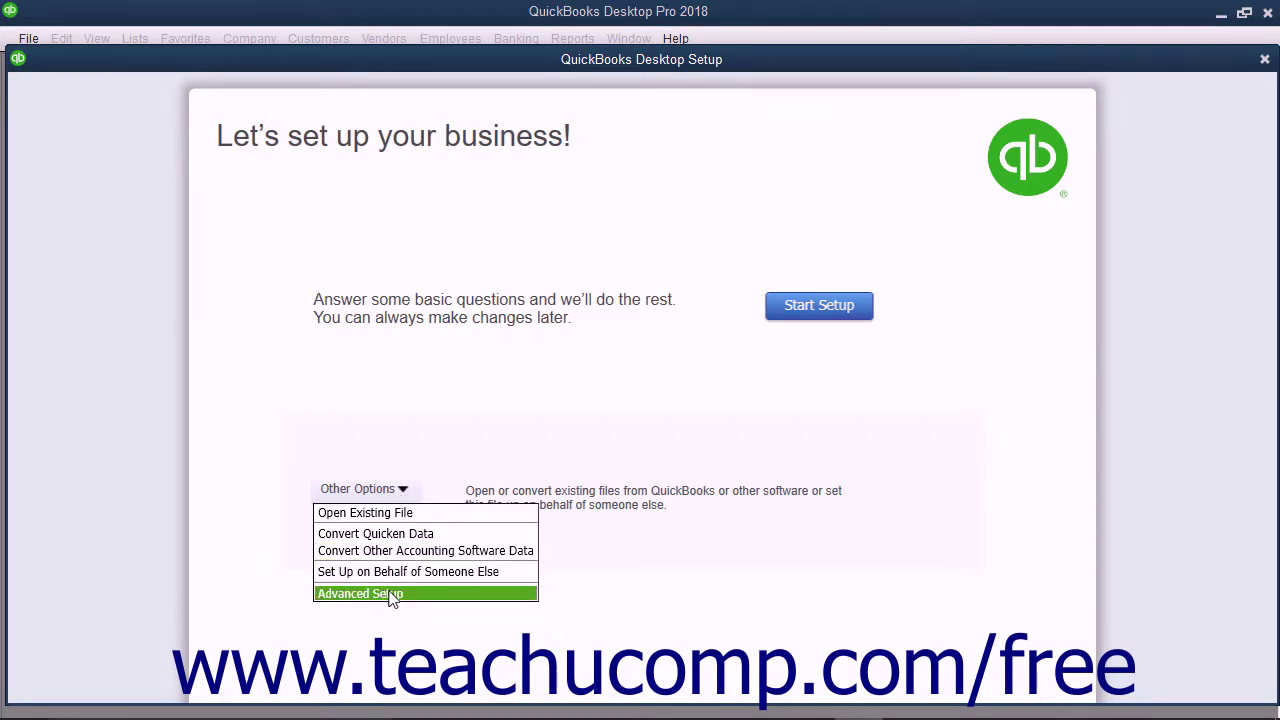
pyautogui.click(390, 594)
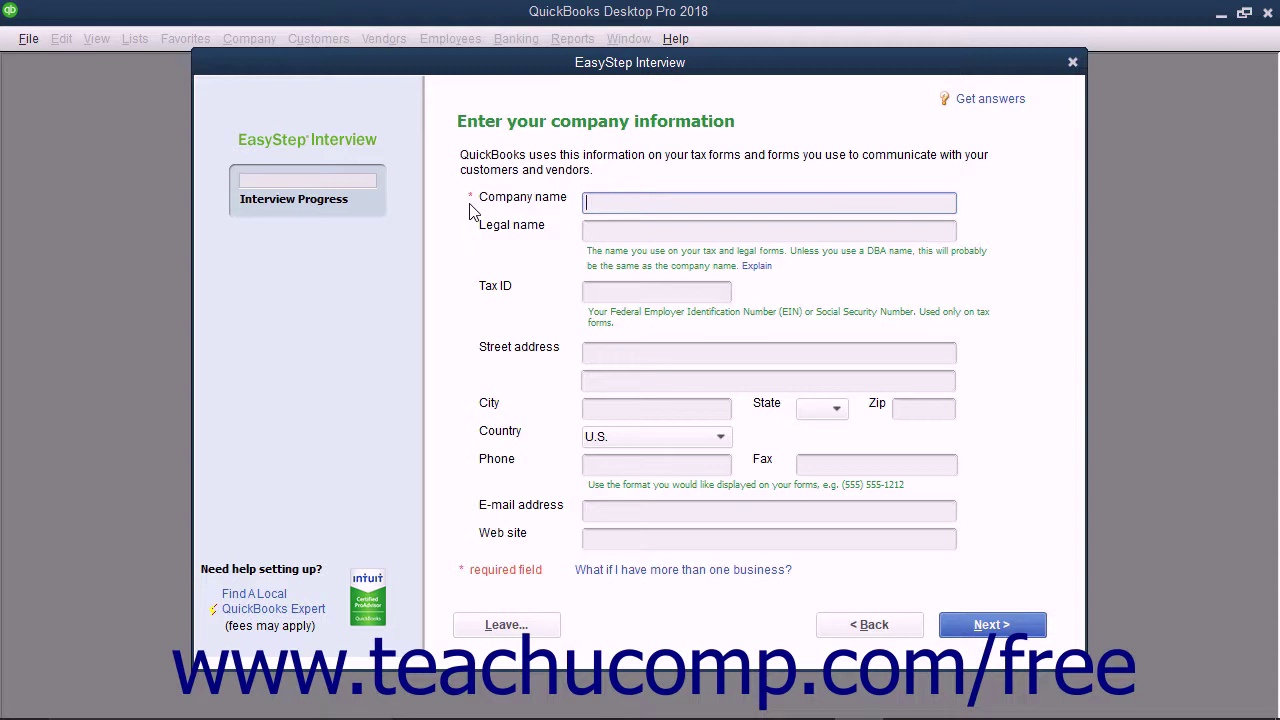
pyautogui.write('Widgets Co.')
pyautogui.press('Tab')
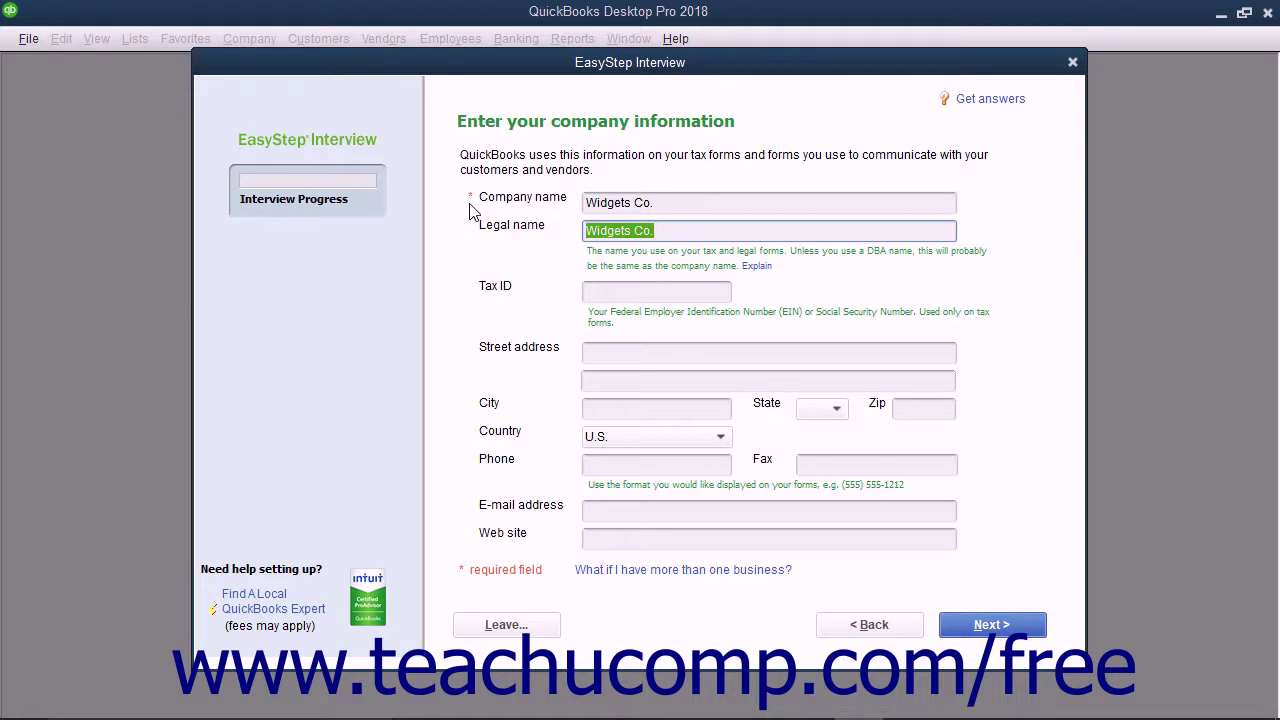
# - Read the help topics on the legal name and on entering company information, closing each one
pyautogui.click(750, 267)
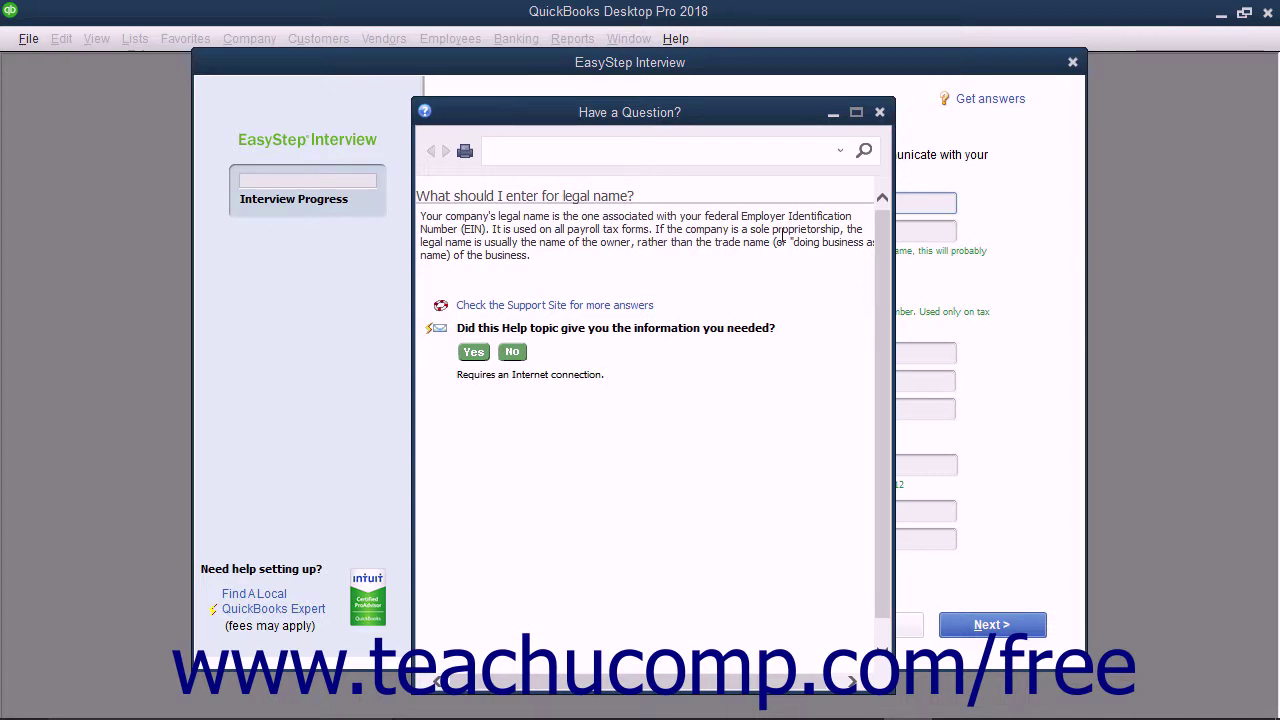
pyautogui.click(879, 113)
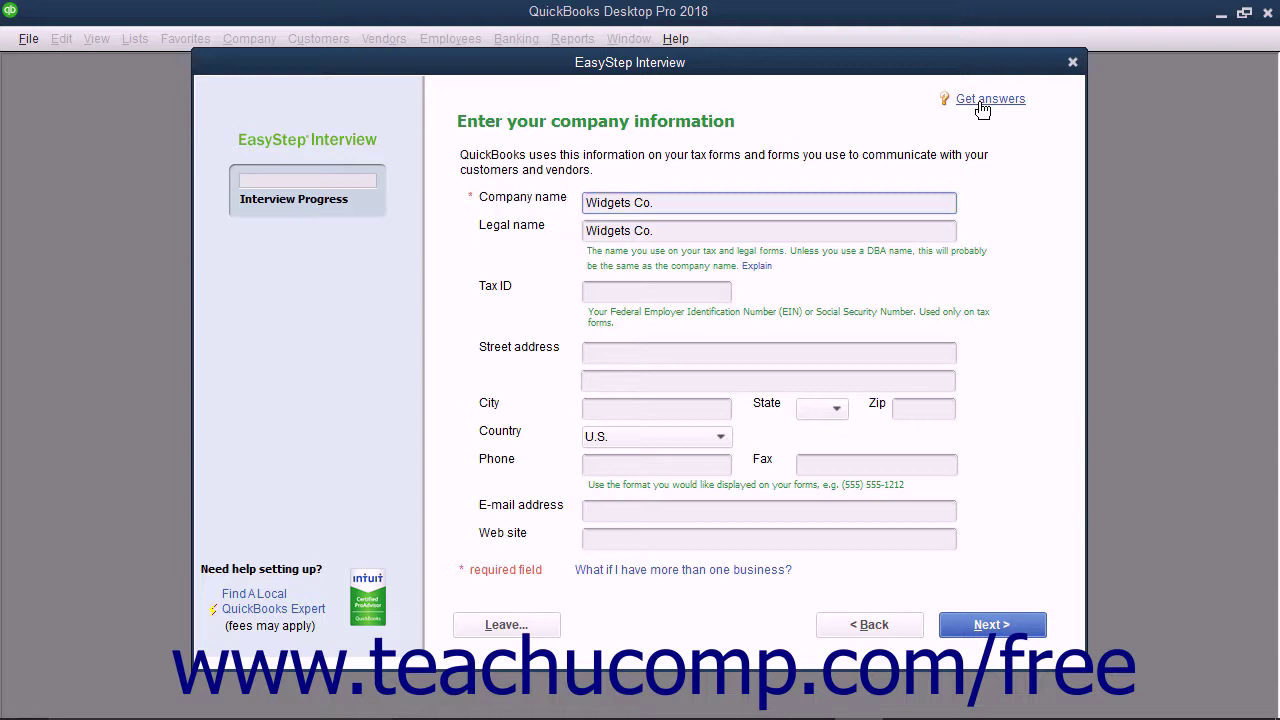
pyautogui.click(983, 104)
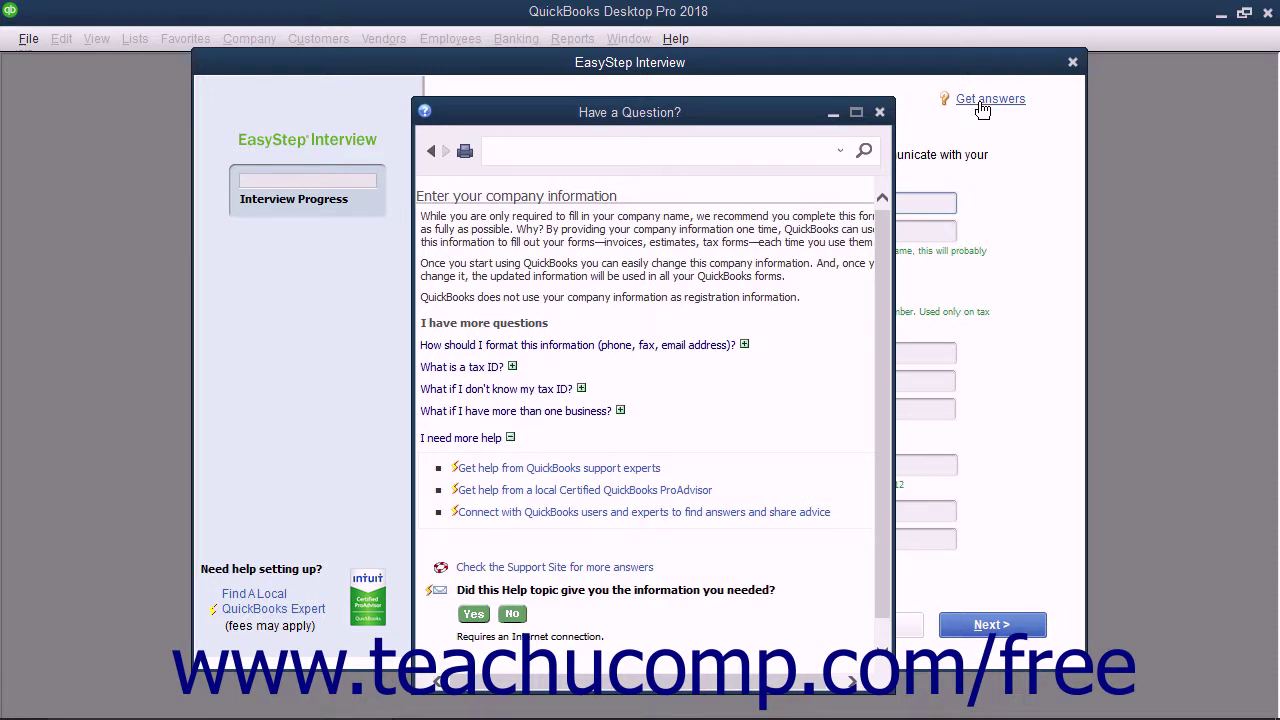
pyautogui.click(879, 114)
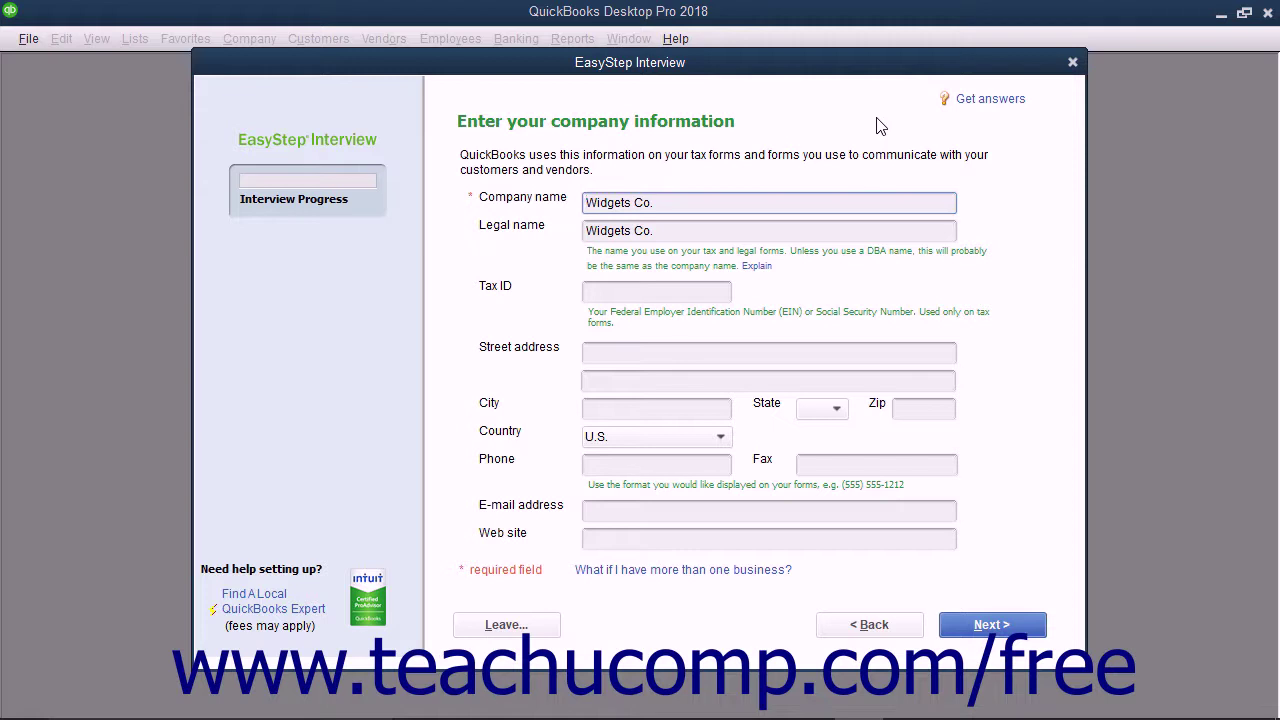
# - Enter the company's tax ID and its street address, city, state and zip code
pyautogui.click(676, 293)
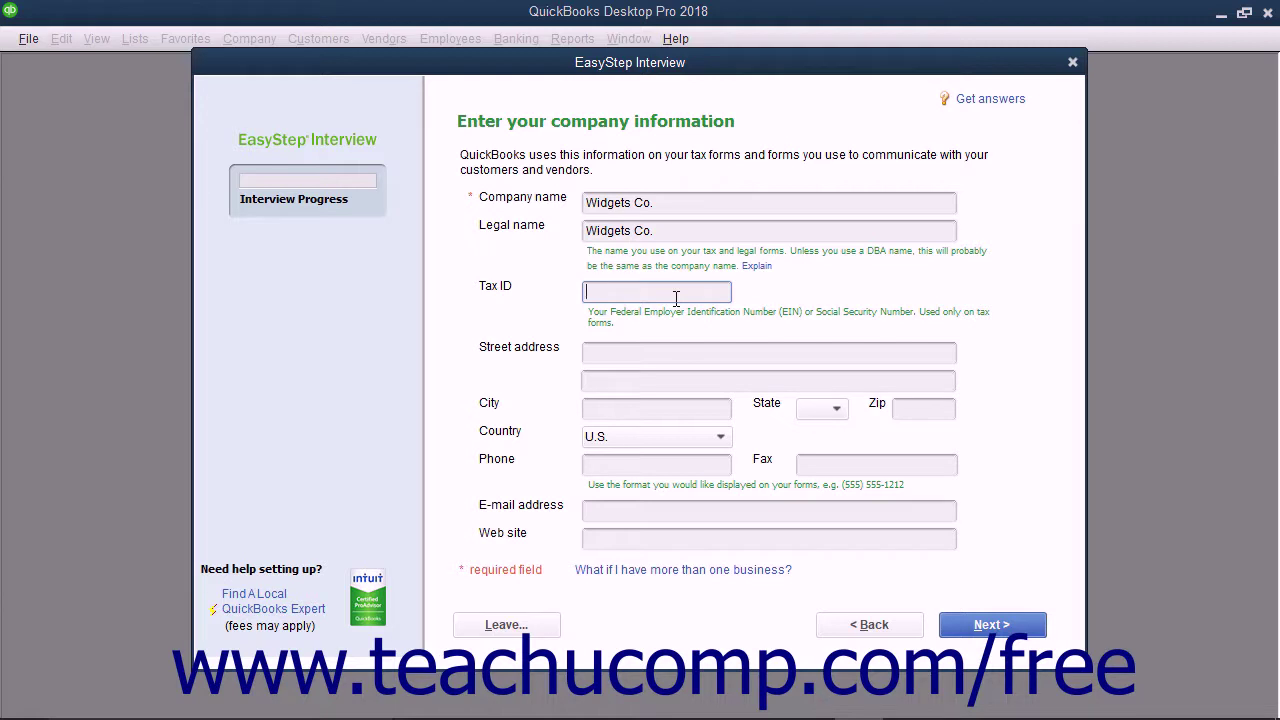
pyautogui.write('38-1234567')
pyautogui.click(658, 350)
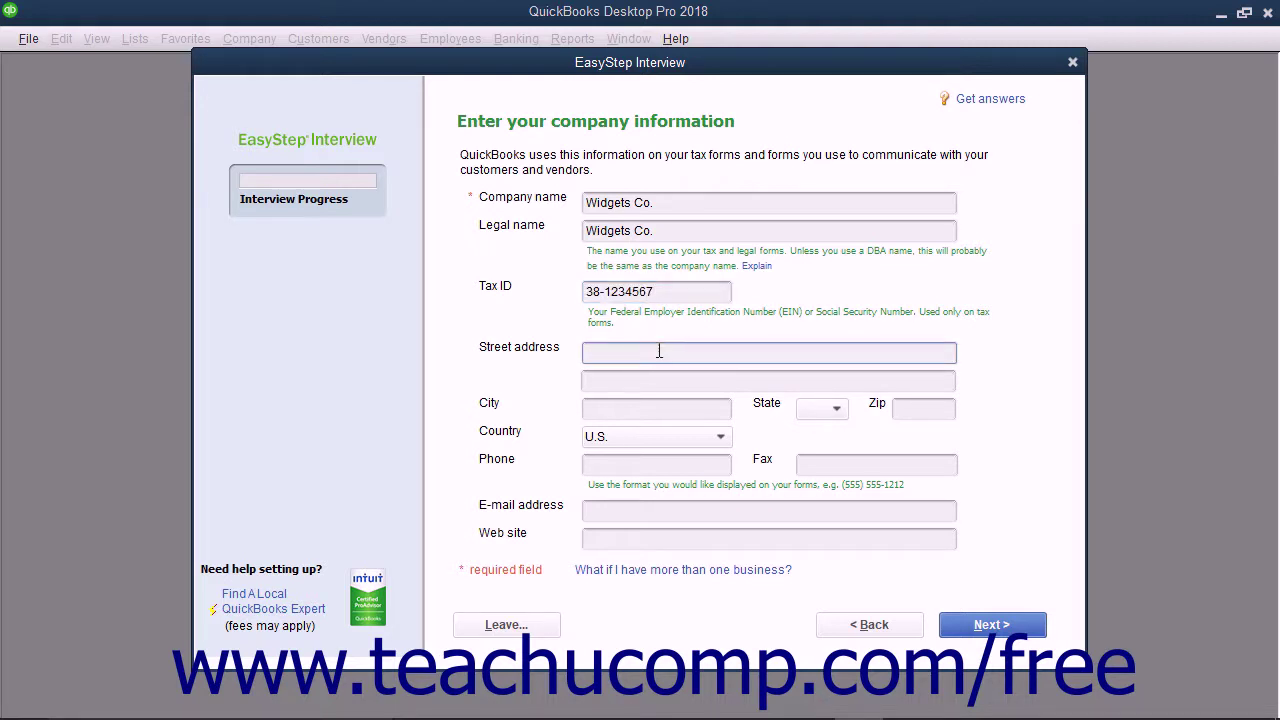
pyautogui.write('100 Main St.')
pyautogui.press('Tab')
pyautogui.write('East Lansing')
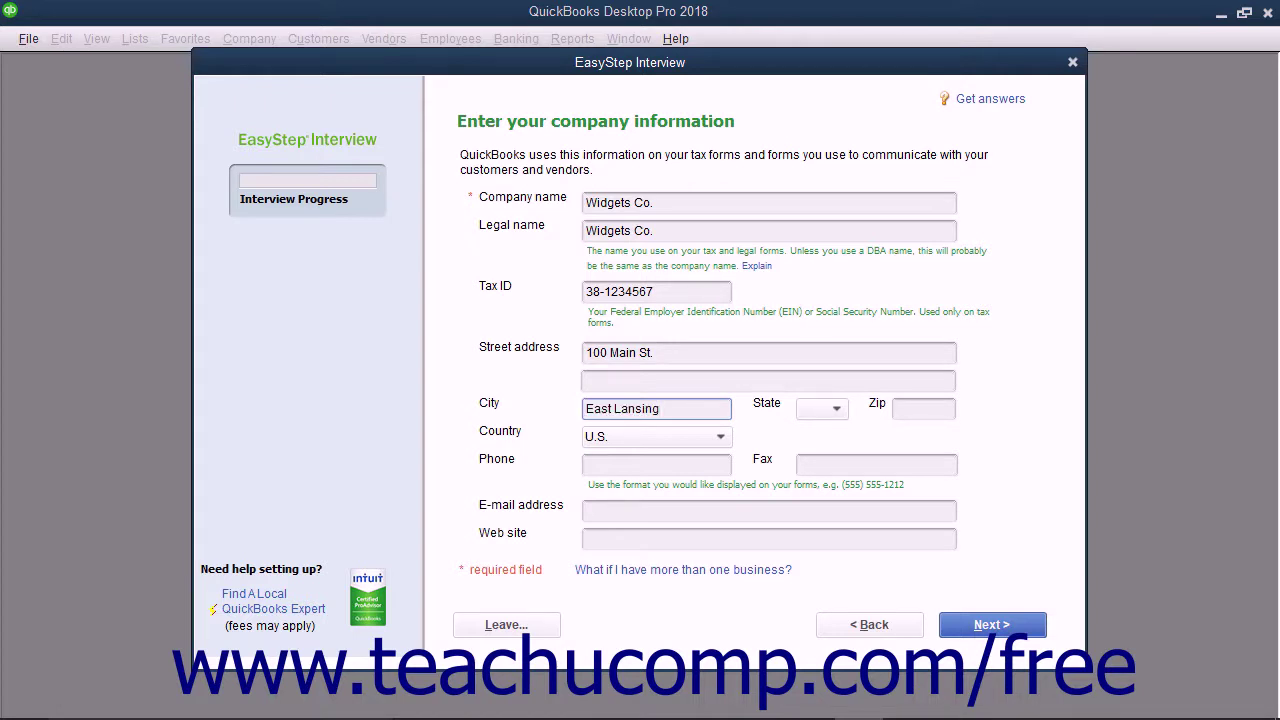
pyautogui.press('Tab')
pyautogui.write('MI')
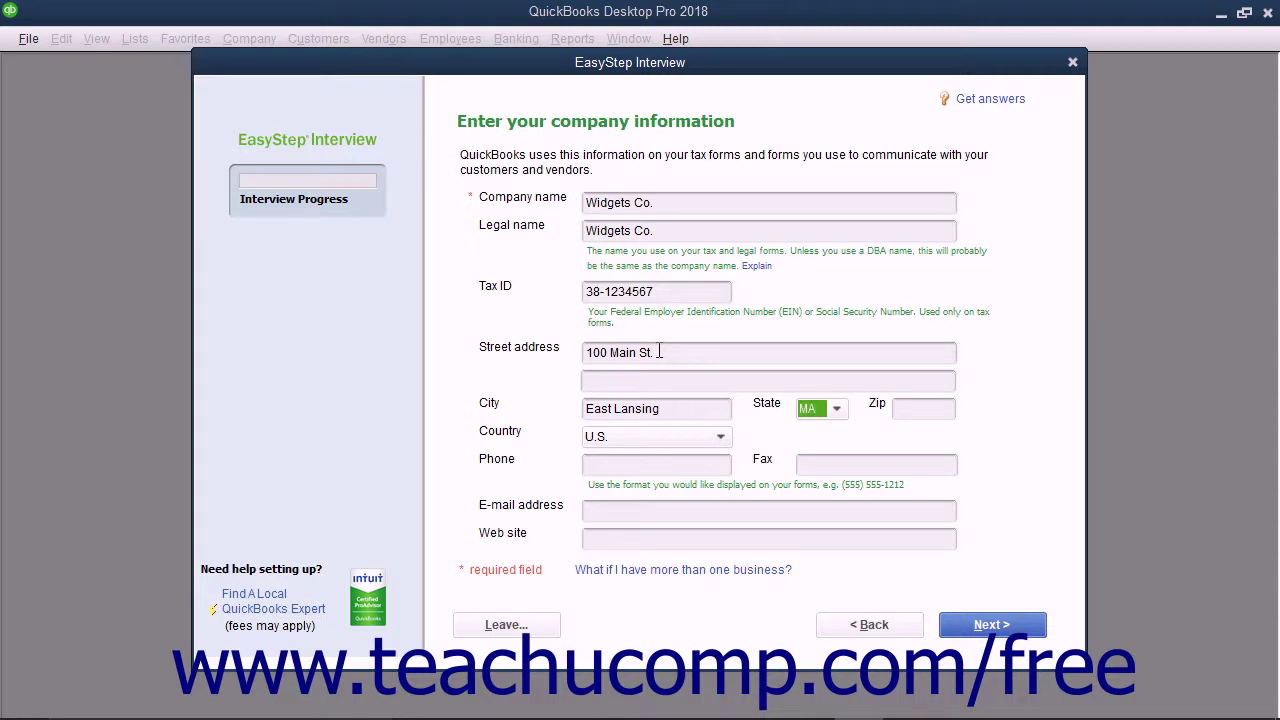
pyautogui.press('Tab')
pyautogui.write('48823')
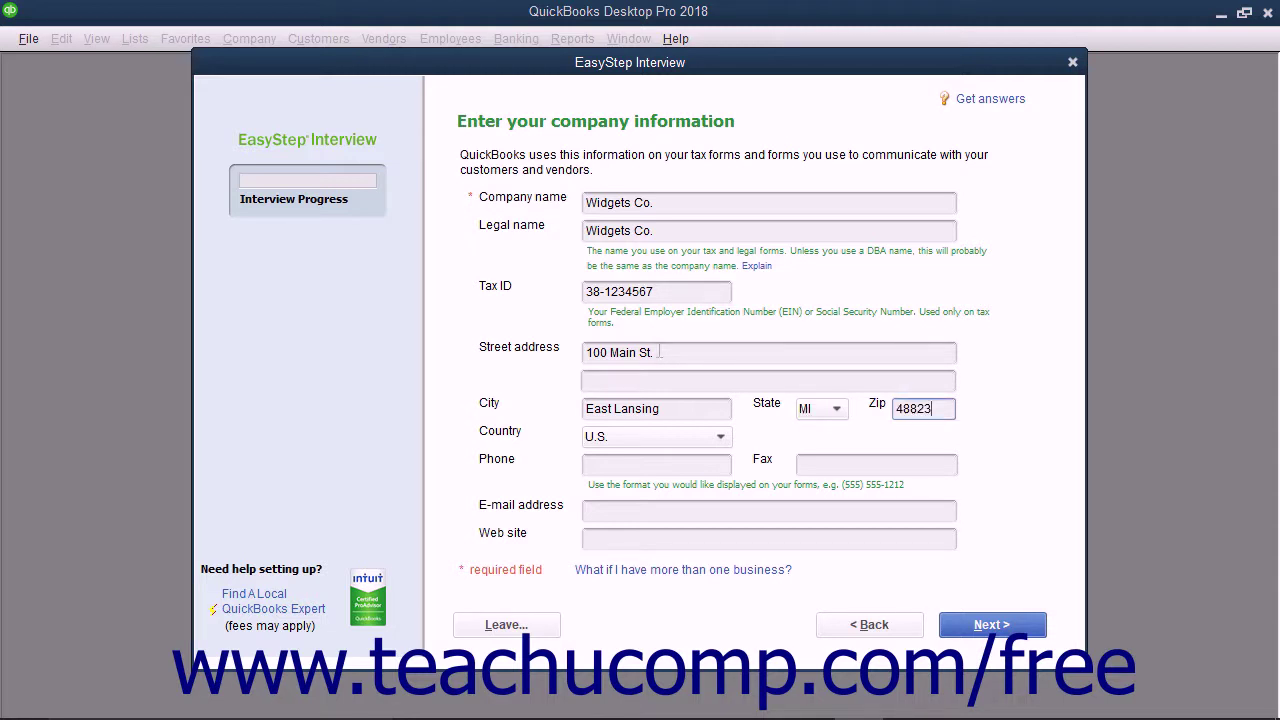
pyautogui.press('Tab')
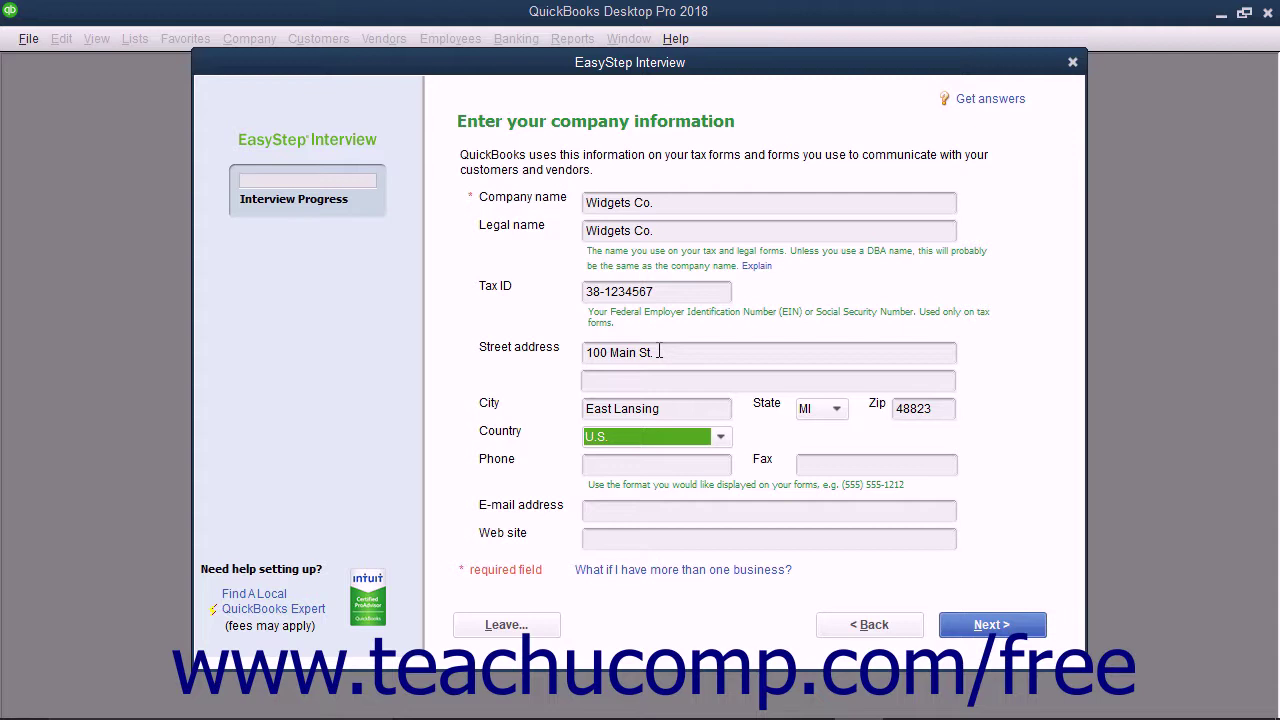
pyautogui.press('Tab')
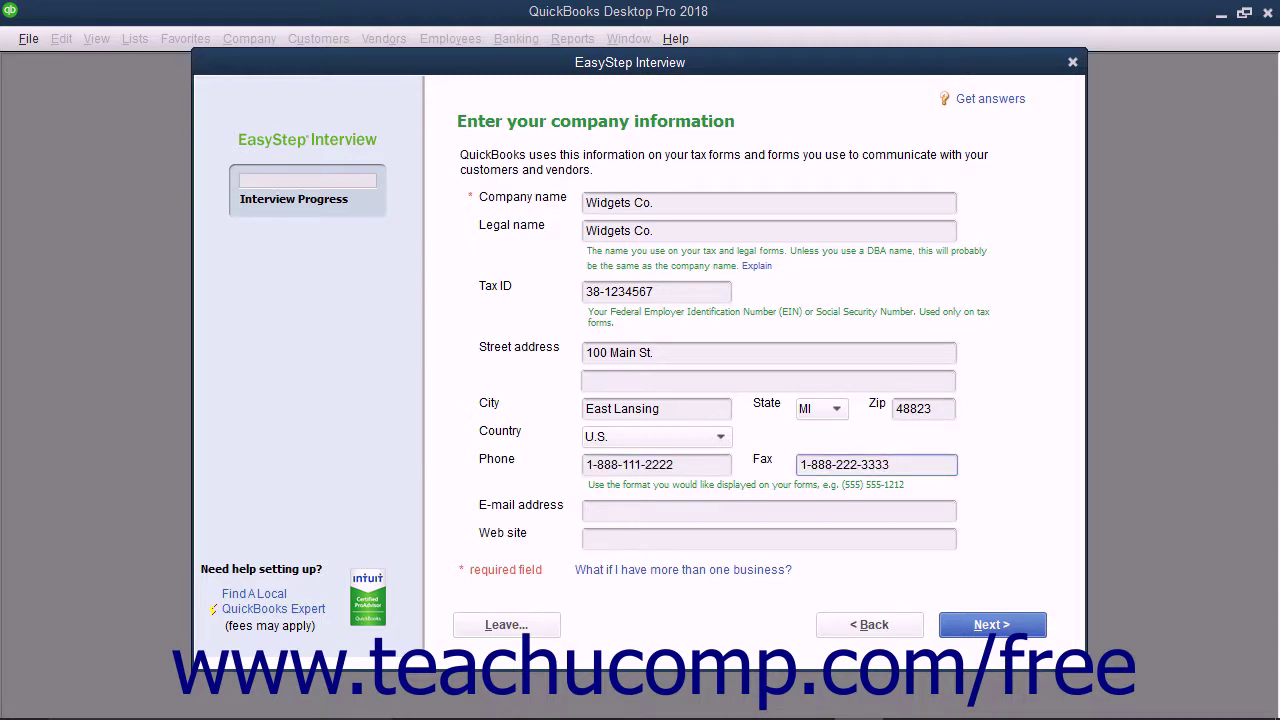
pyautogui.press('Tab')
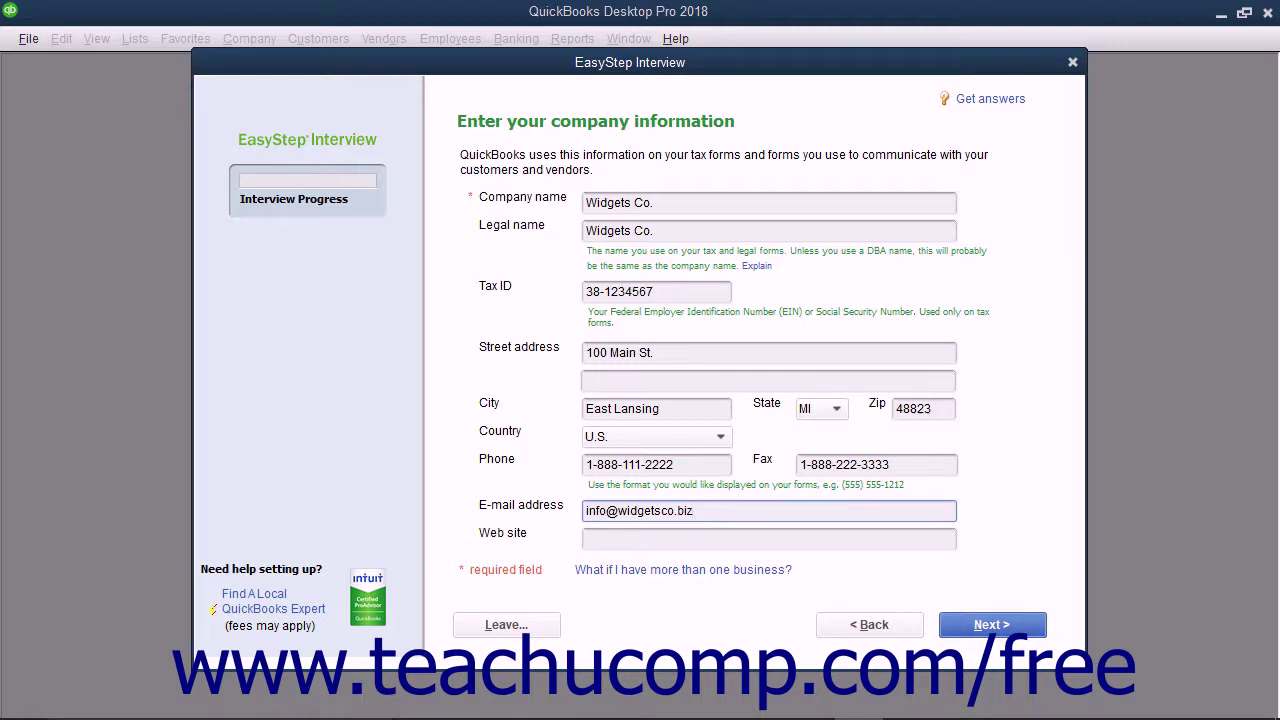
pyautogui.press('Tab')
pyautogui.write('www.widgetsco.biz')
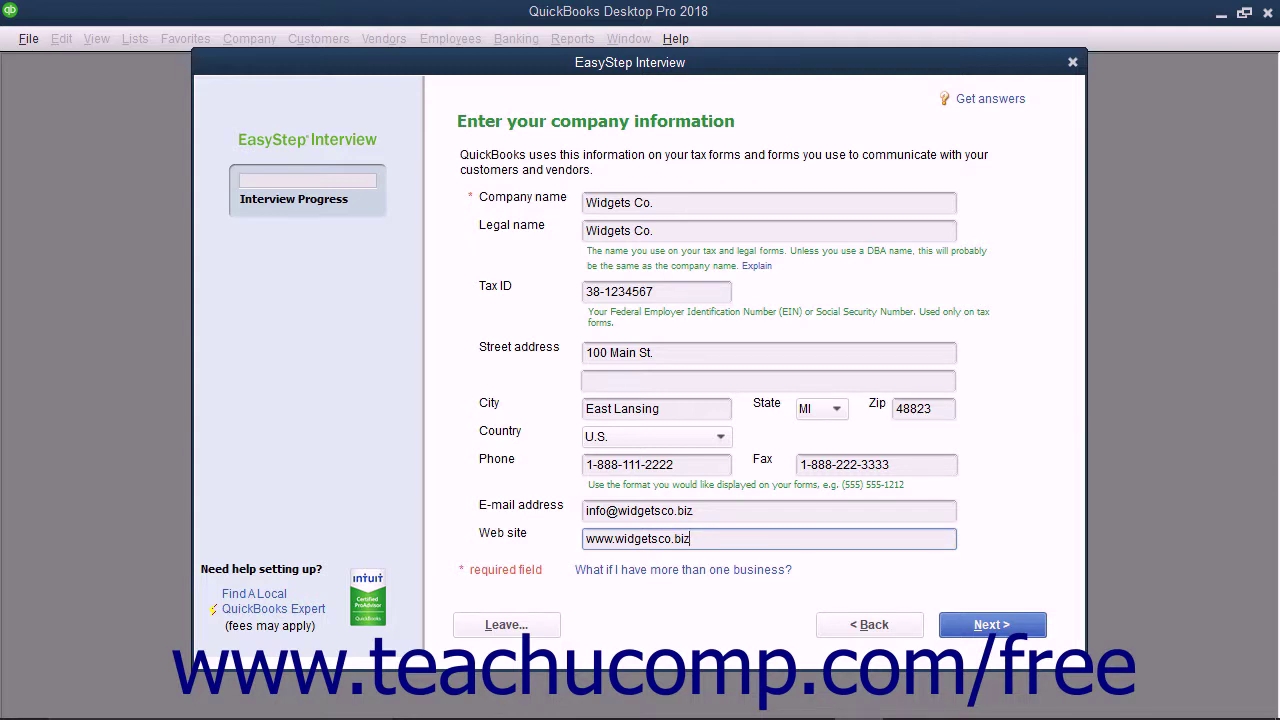
pyautogui.click(971, 624)
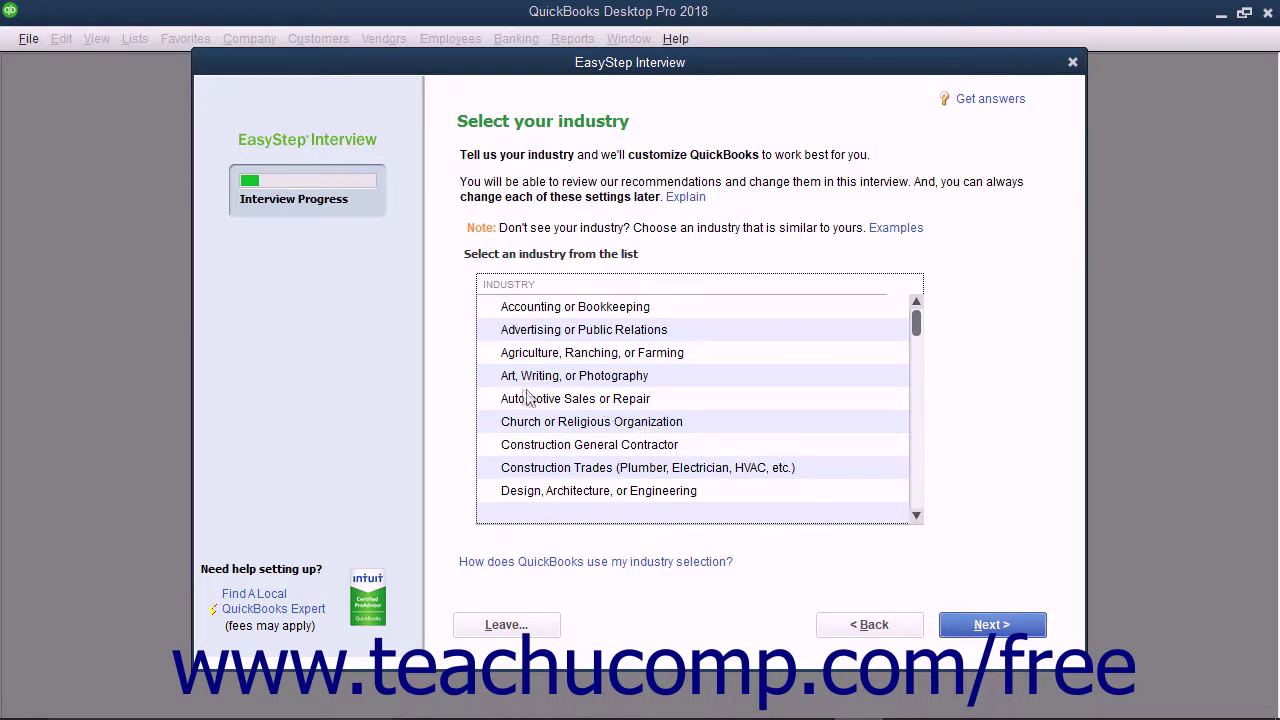
# - Choose General Product-based Business as the company's industry and continue
pyautogui.scroll(-2, 521, 392)
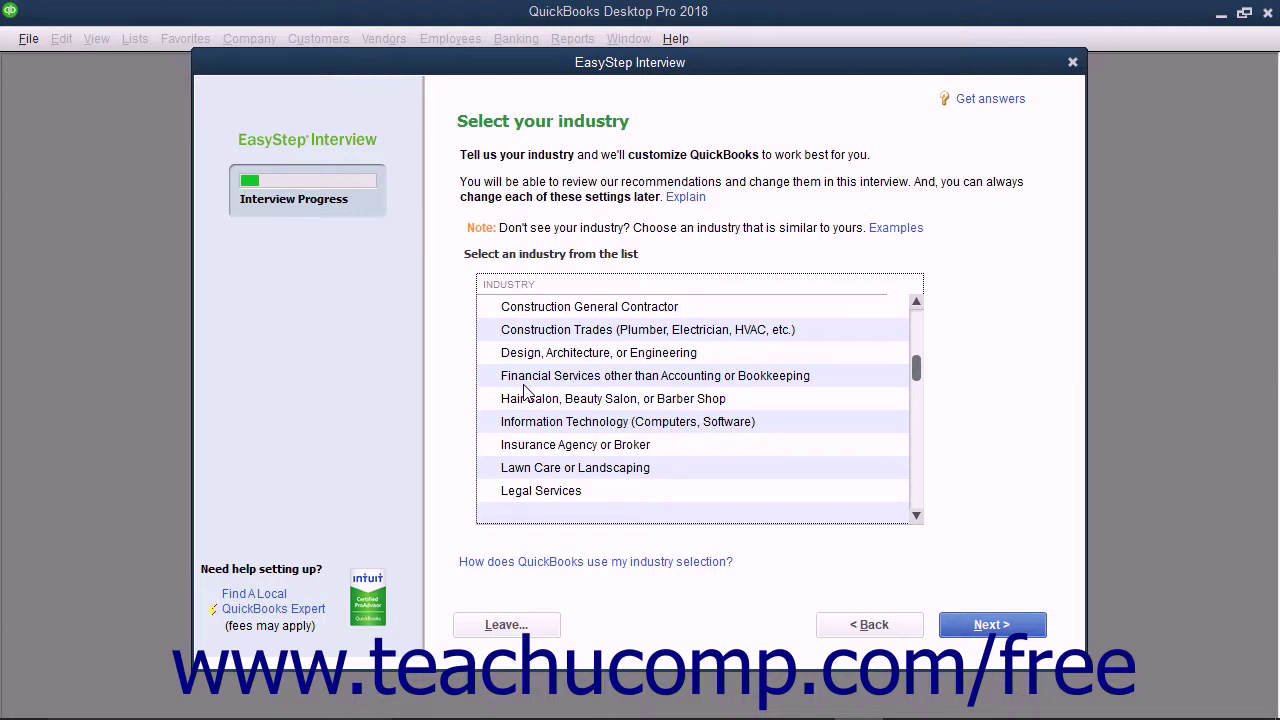
pyautogui.scroll(-3, 524, 392)
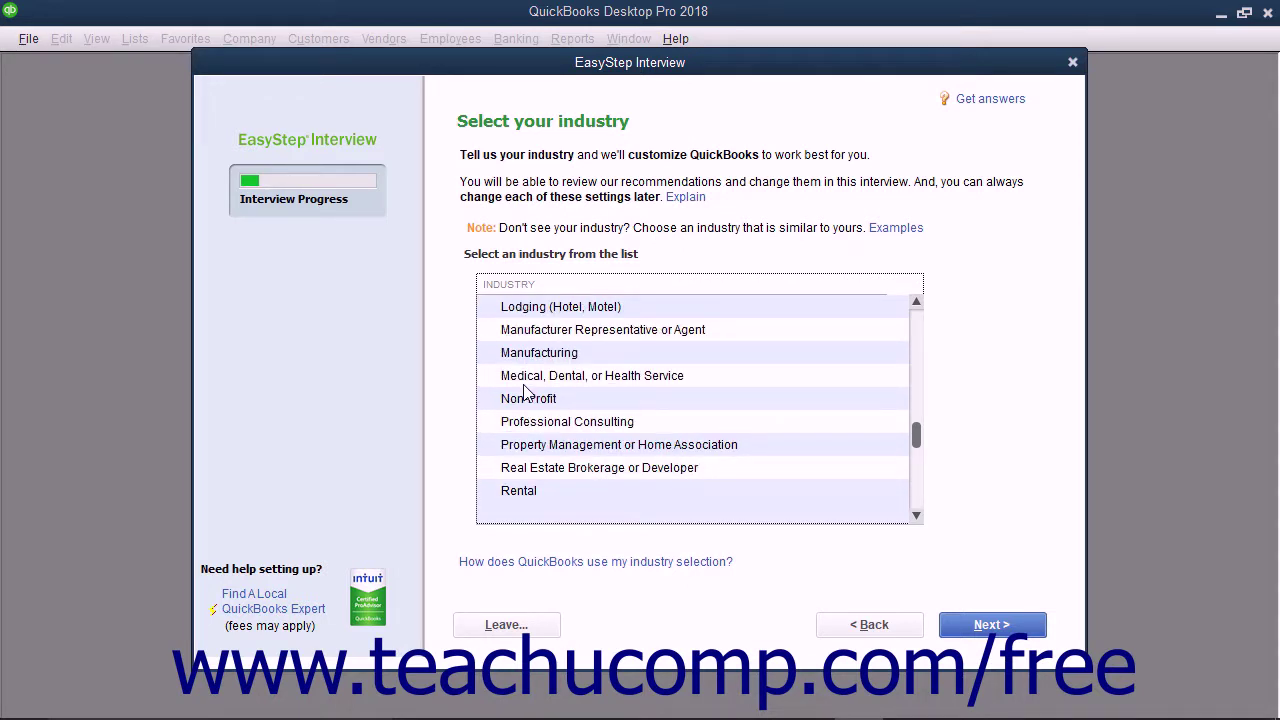
pyautogui.scroll(-3, 524, 392)
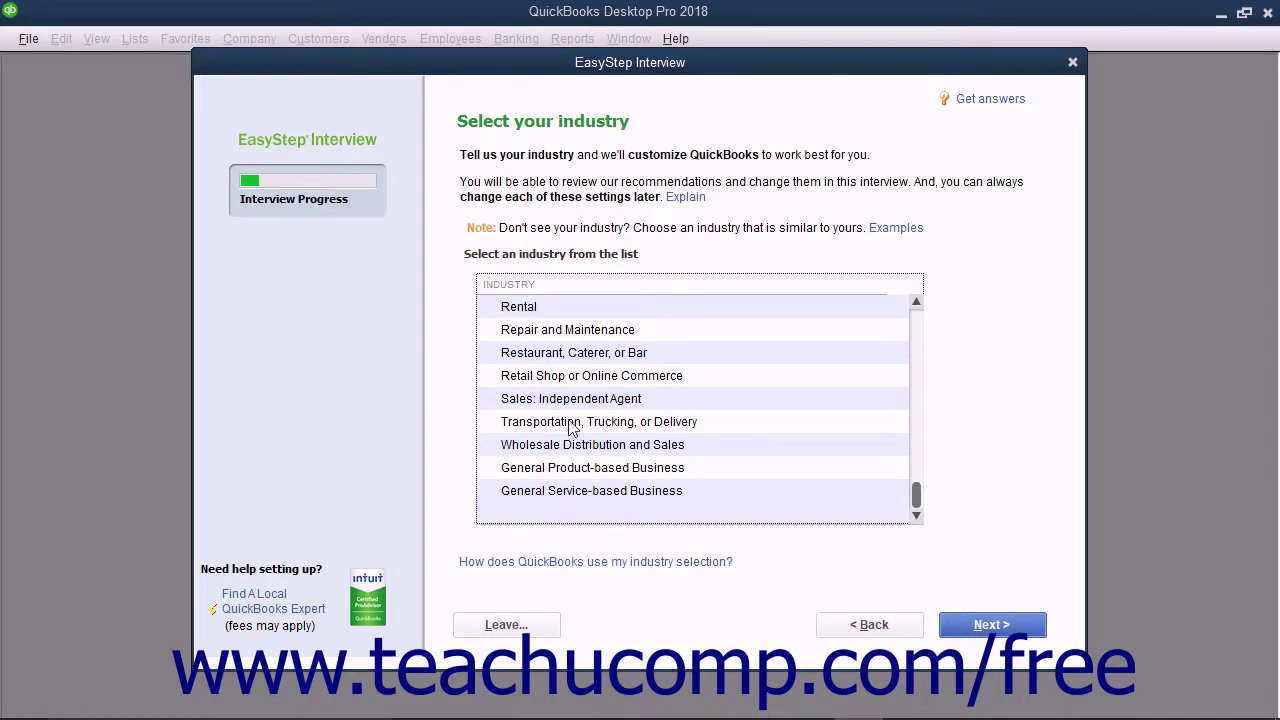
pyautogui.click(576, 467)
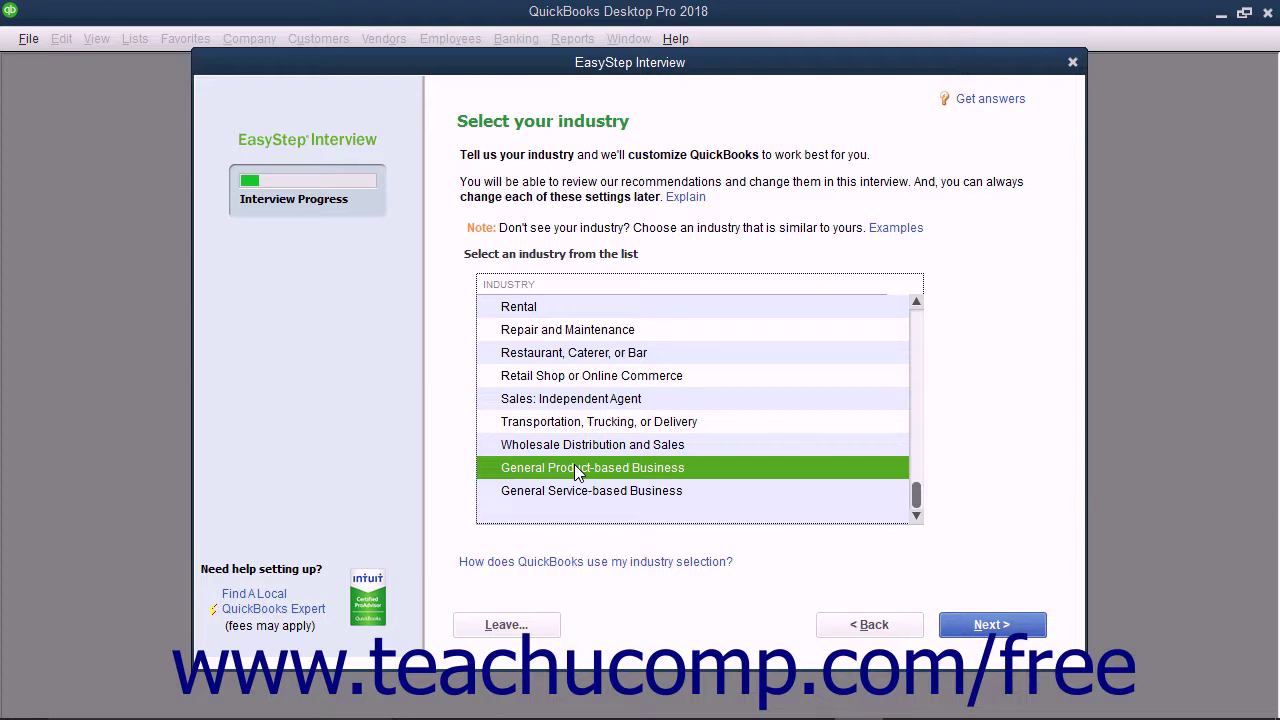
pyautogui.click(985, 628)
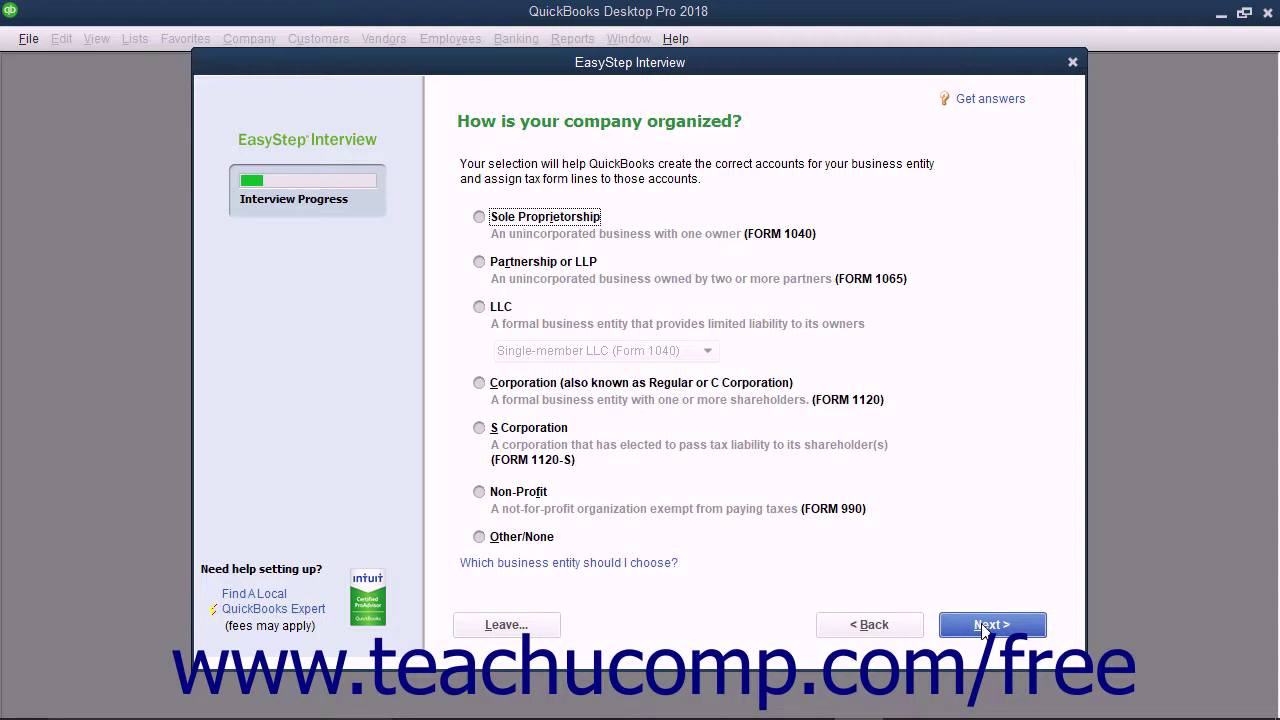
# - Set the company's organization to Sole Proprietorship and its fiscal year to start in January
pyautogui.click(479, 217)
pyautogui.click(963, 621)
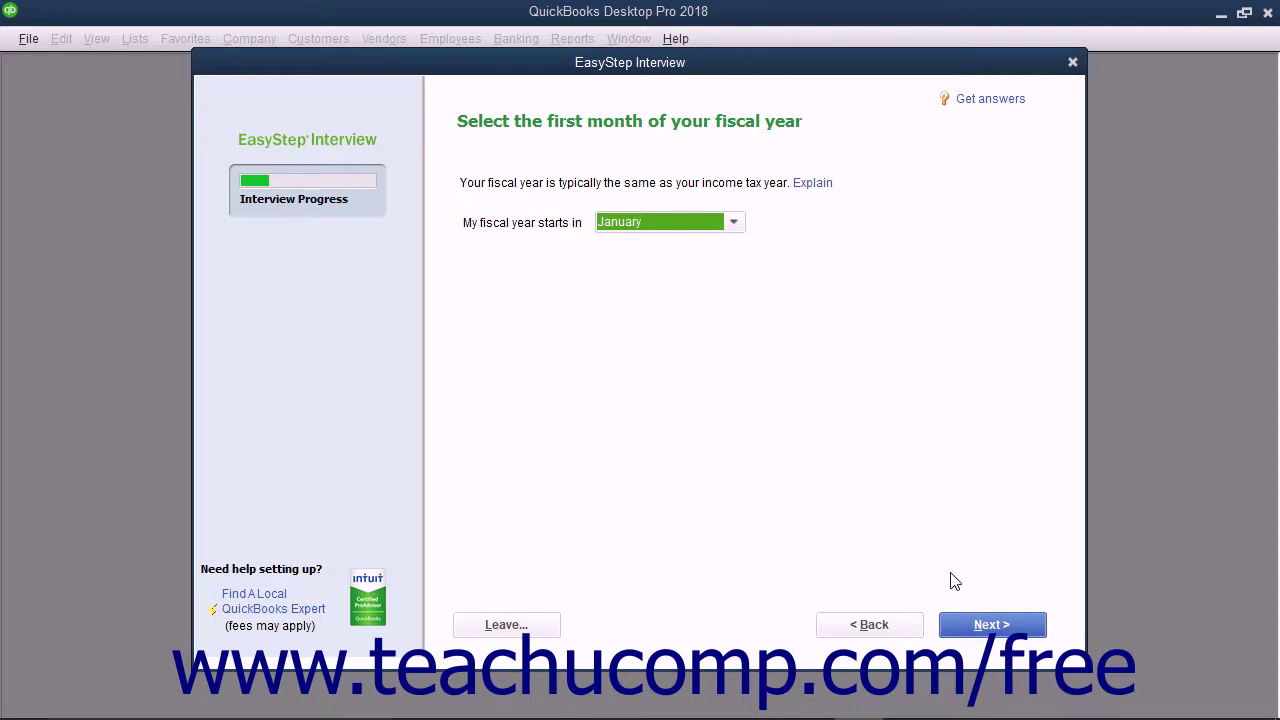
pyautogui.click(735, 226)
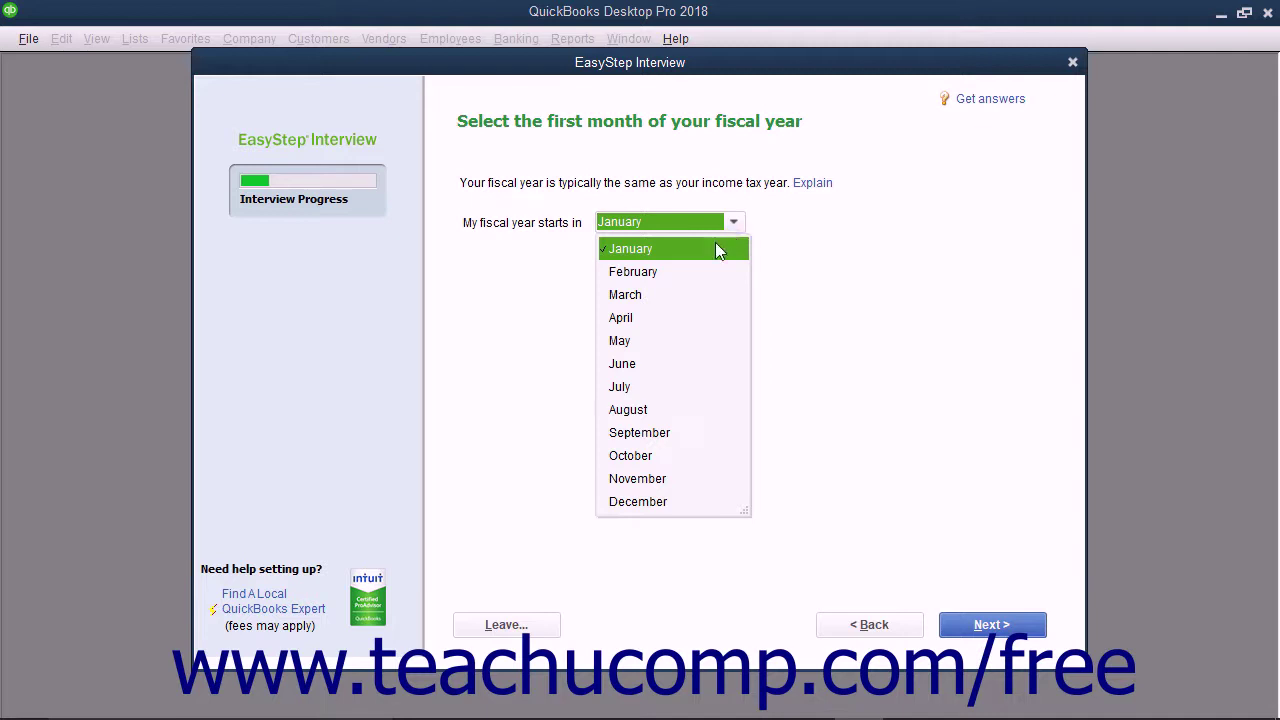
pyautogui.click(711, 250)
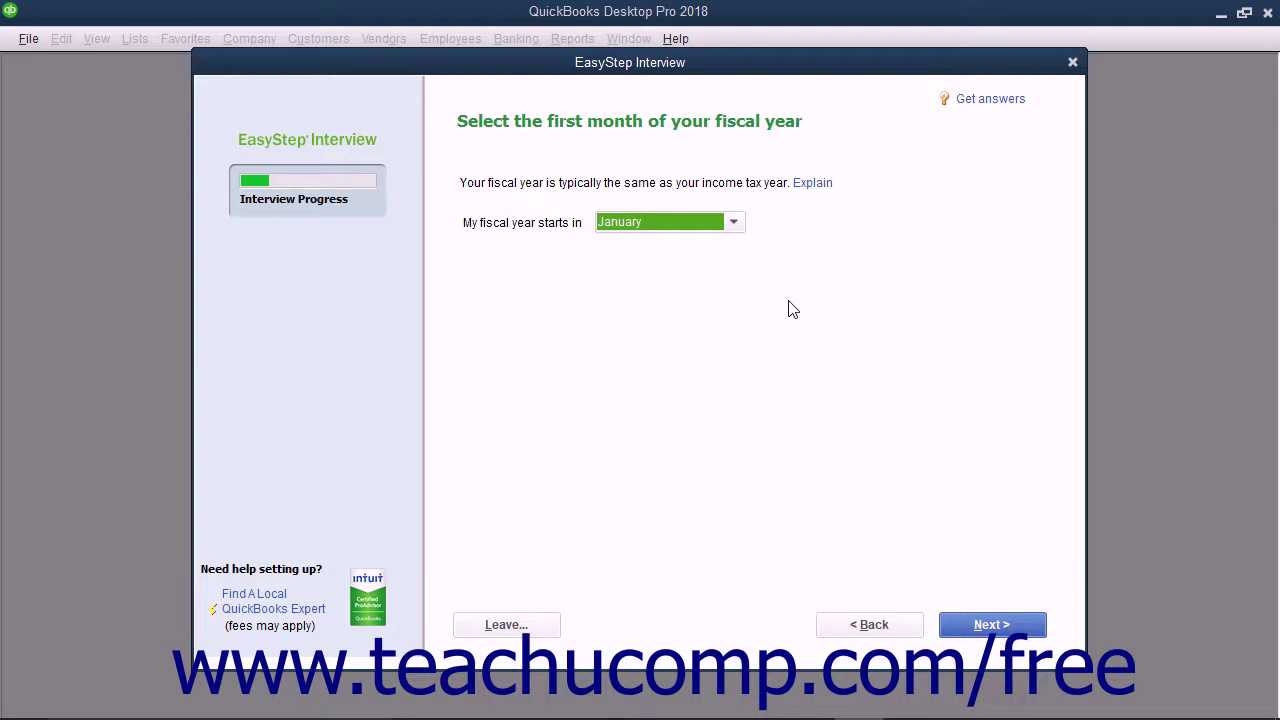
pyautogui.click(1013, 632)
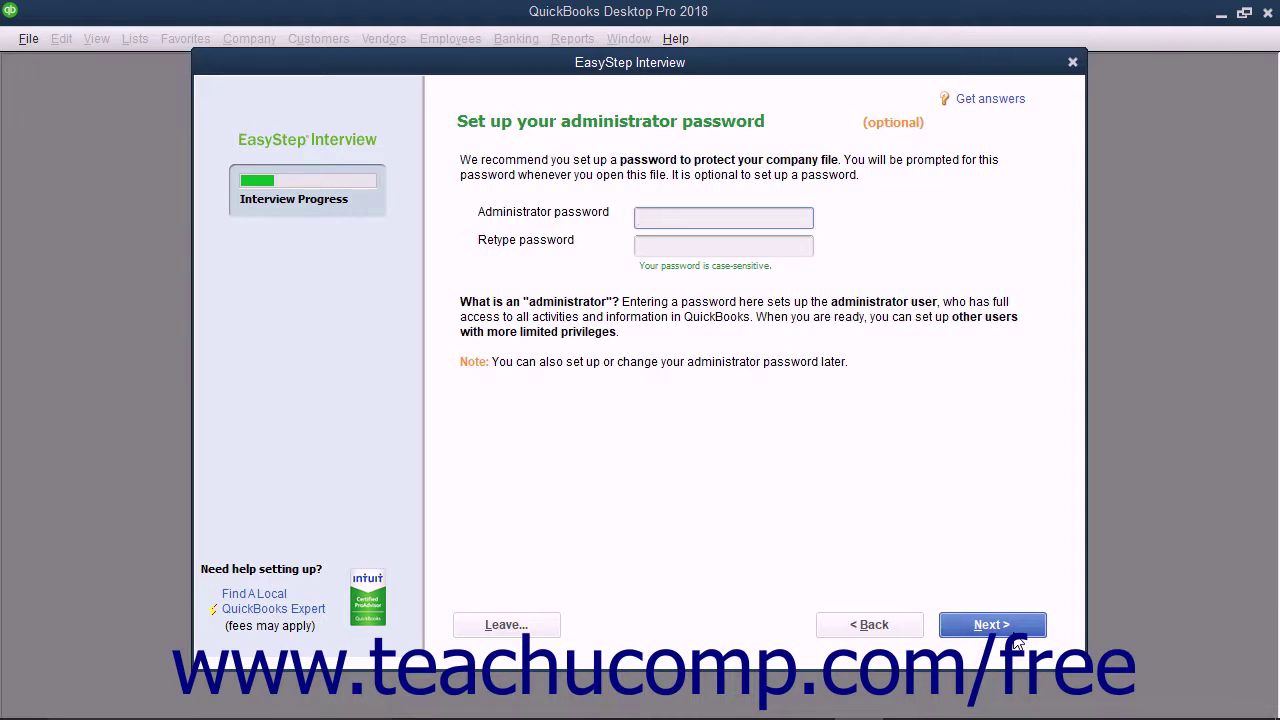
# - Enter and retype the administrator password for the company file, and continue
pyautogui.click(721, 221)
pyautogui.click(693, 255)
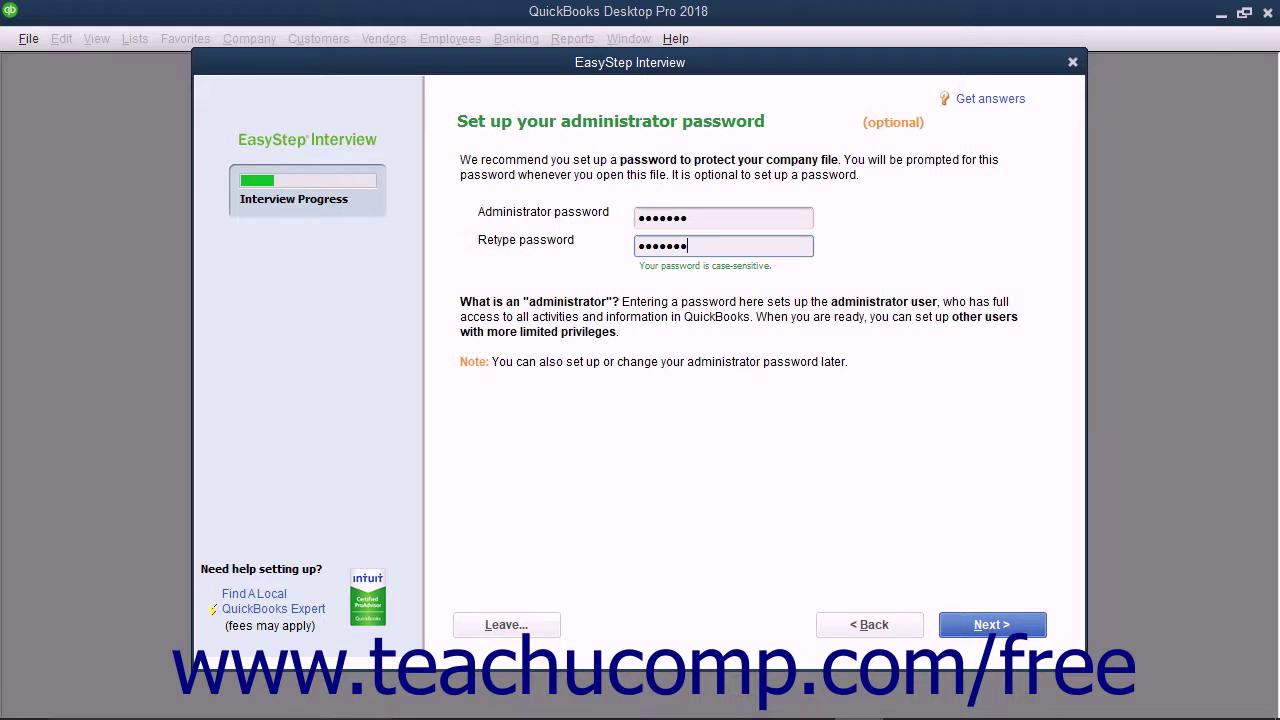
pyautogui.click(953, 622)
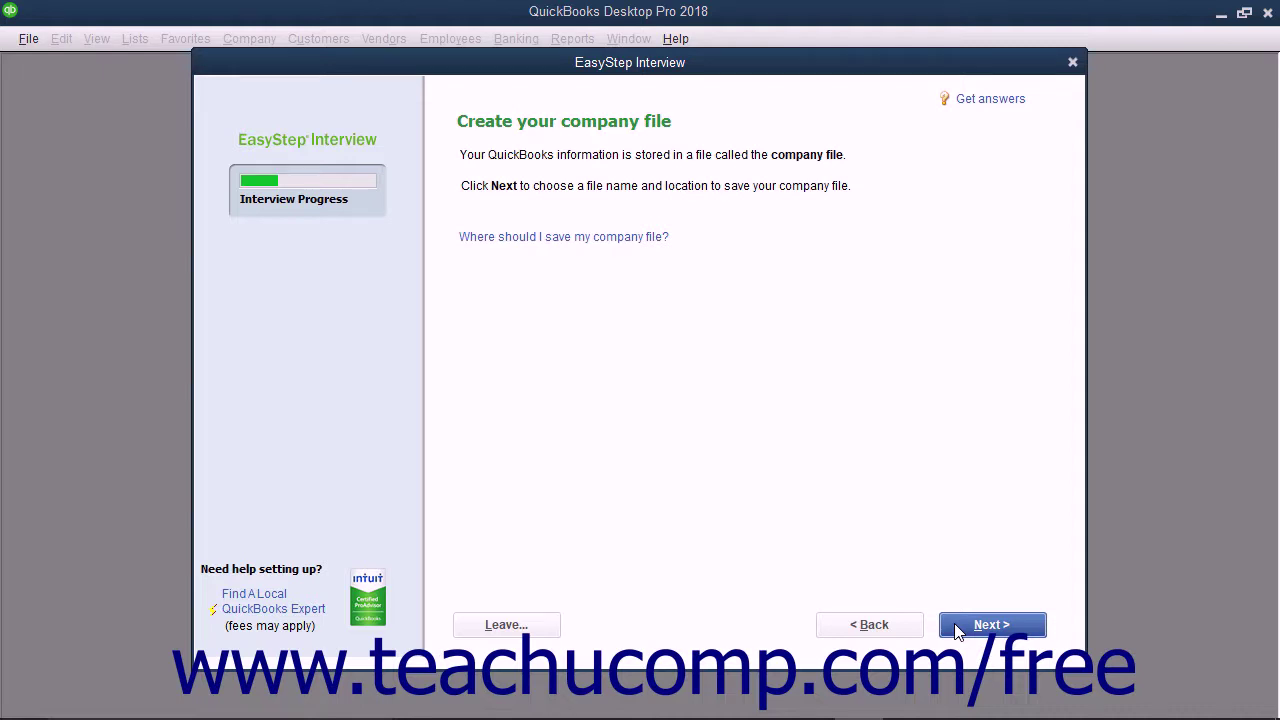
# - Save the new company file as Widgets Co. in the QuickBooks 2018 folder
pyautogui.click(955, 630)
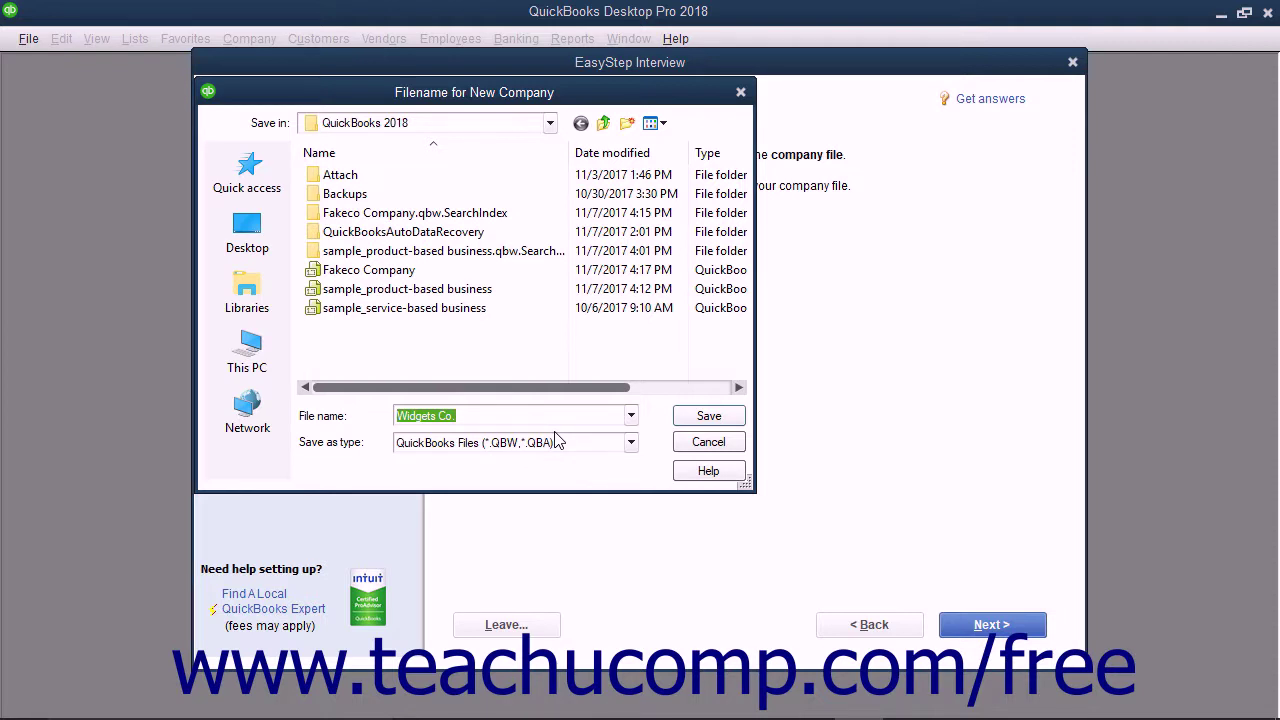
pyautogui.click(494, 414)
pyautogui.click(708, 418)
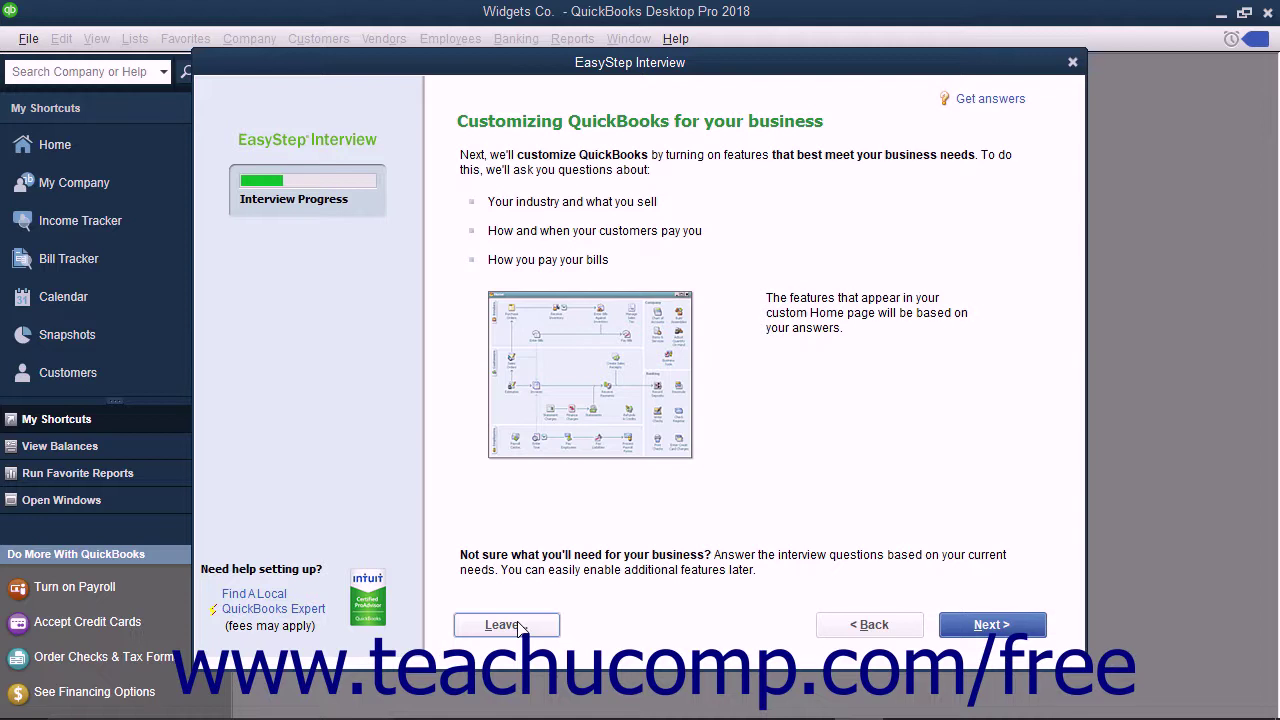
# - Begin customizing the company and specify that it sells both services and products
pyautogui.click(975, 630)
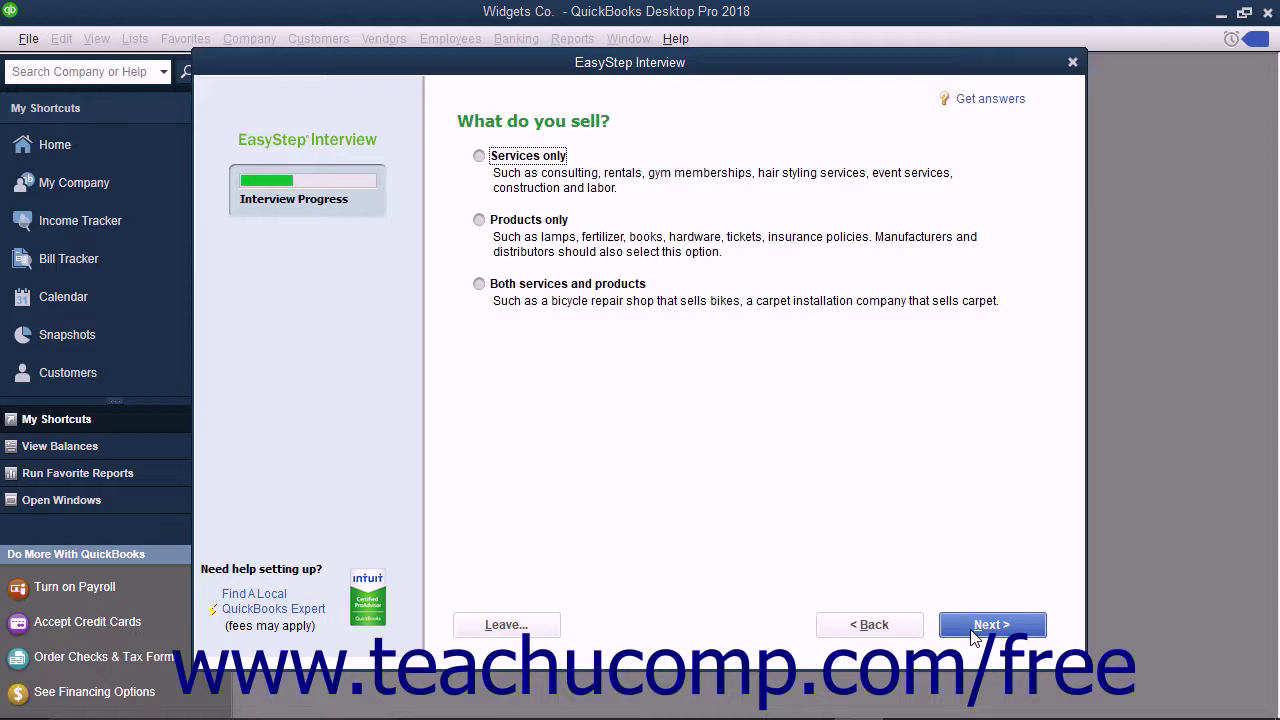
pyautogui.click(480, 285)
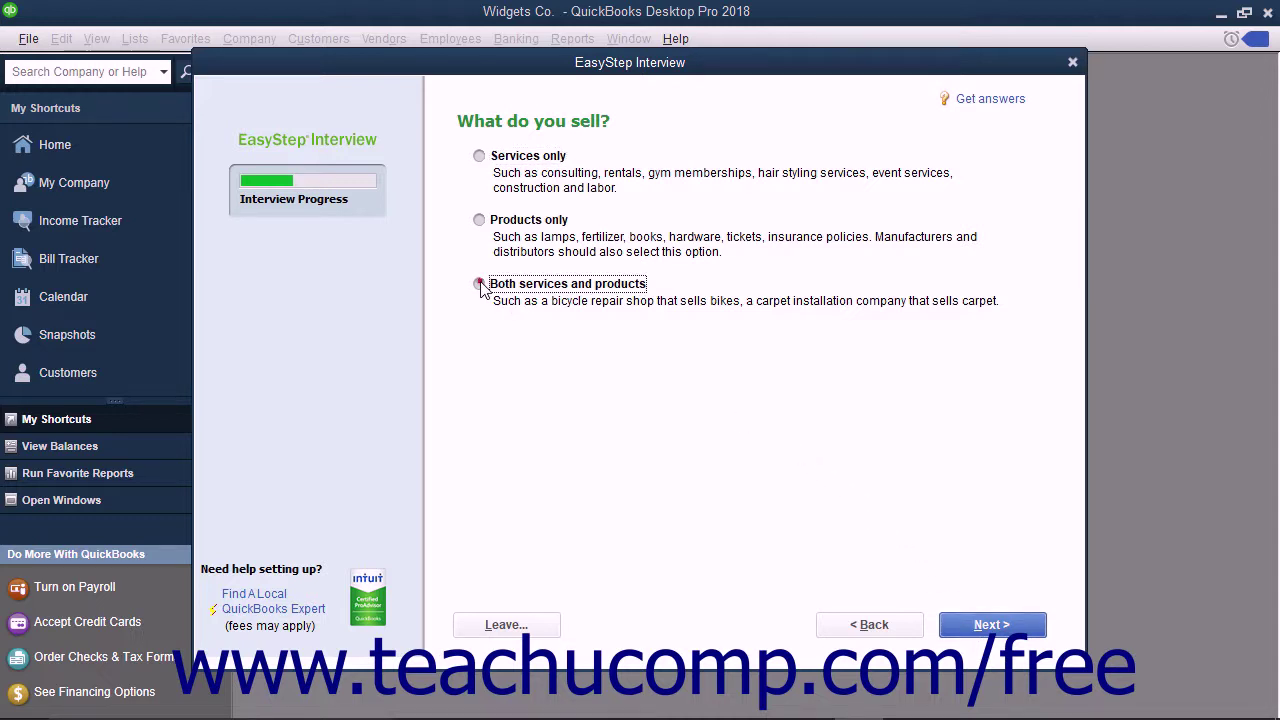
pyautogui.click(1008, 627)
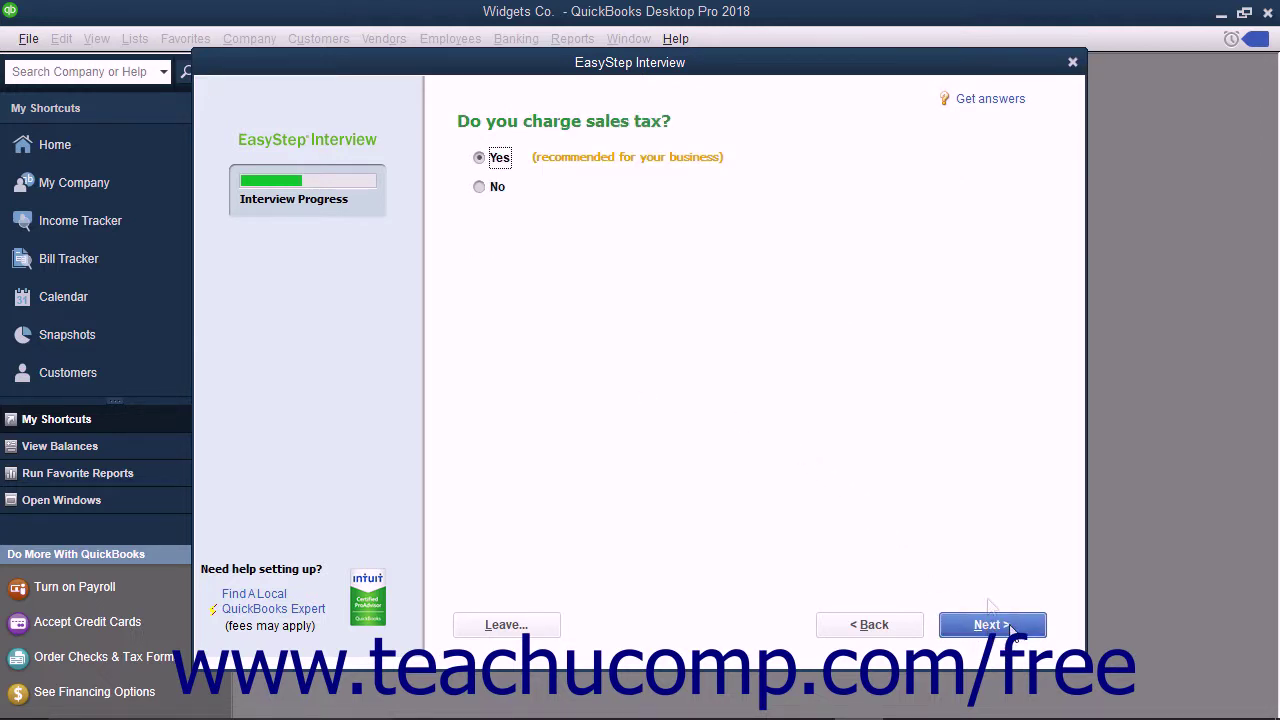
# - Confirm that the company charges sales tax and creates estimates, and continue to the progress invoicing question
pyautogui.click(960, 634)
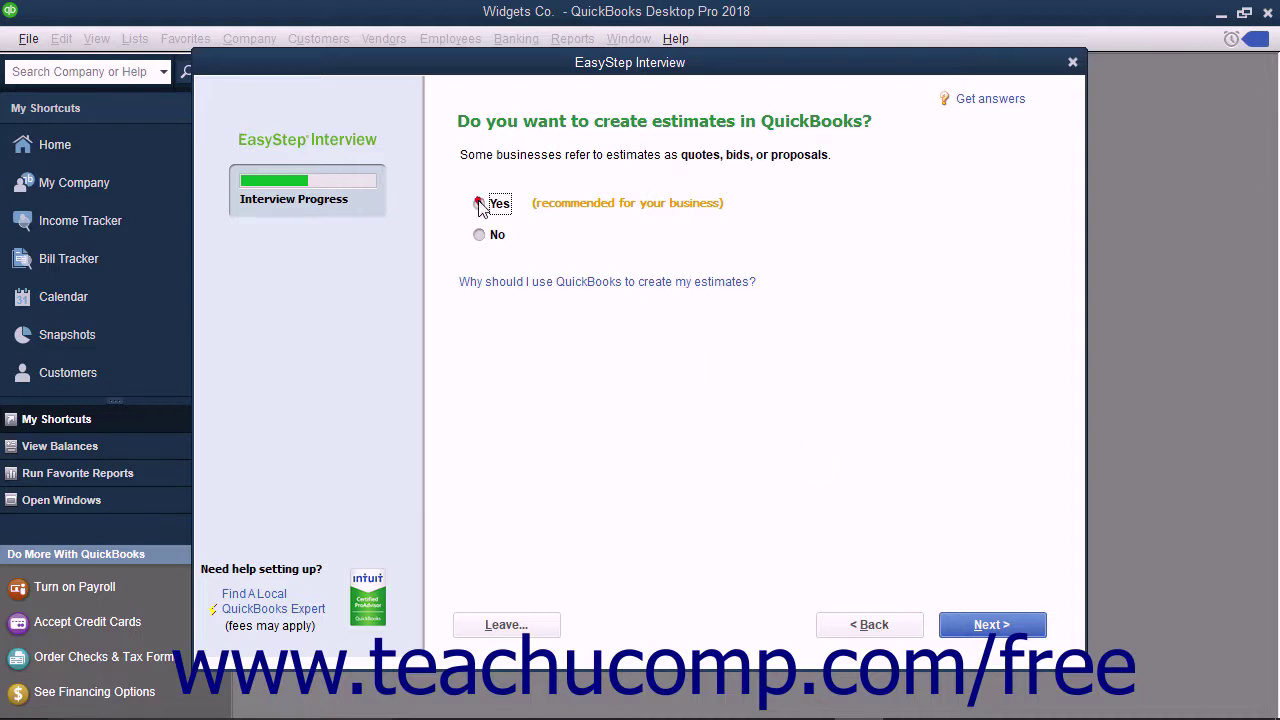
pyautogui.click(955, 626)
pyautogui.click(952, 626)
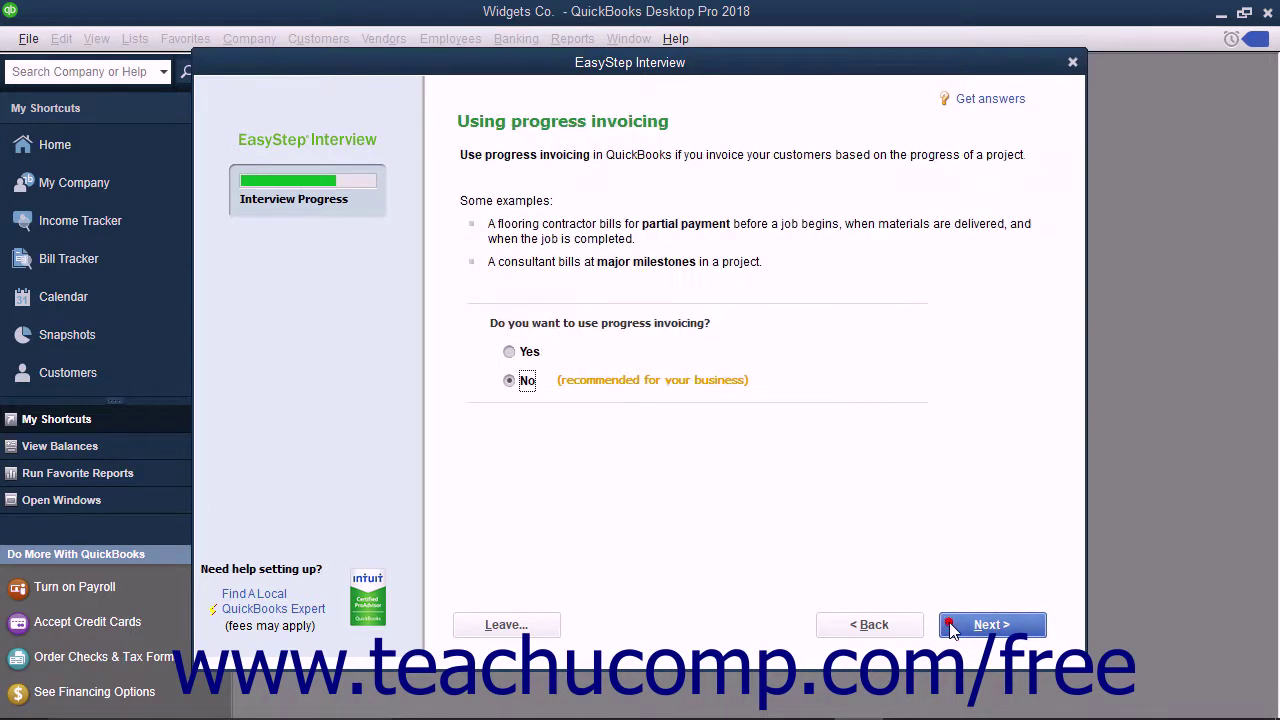
# - Choose to use progress invoicing and to track inventory in QuickBooks
pyautogui.click(508, 351)
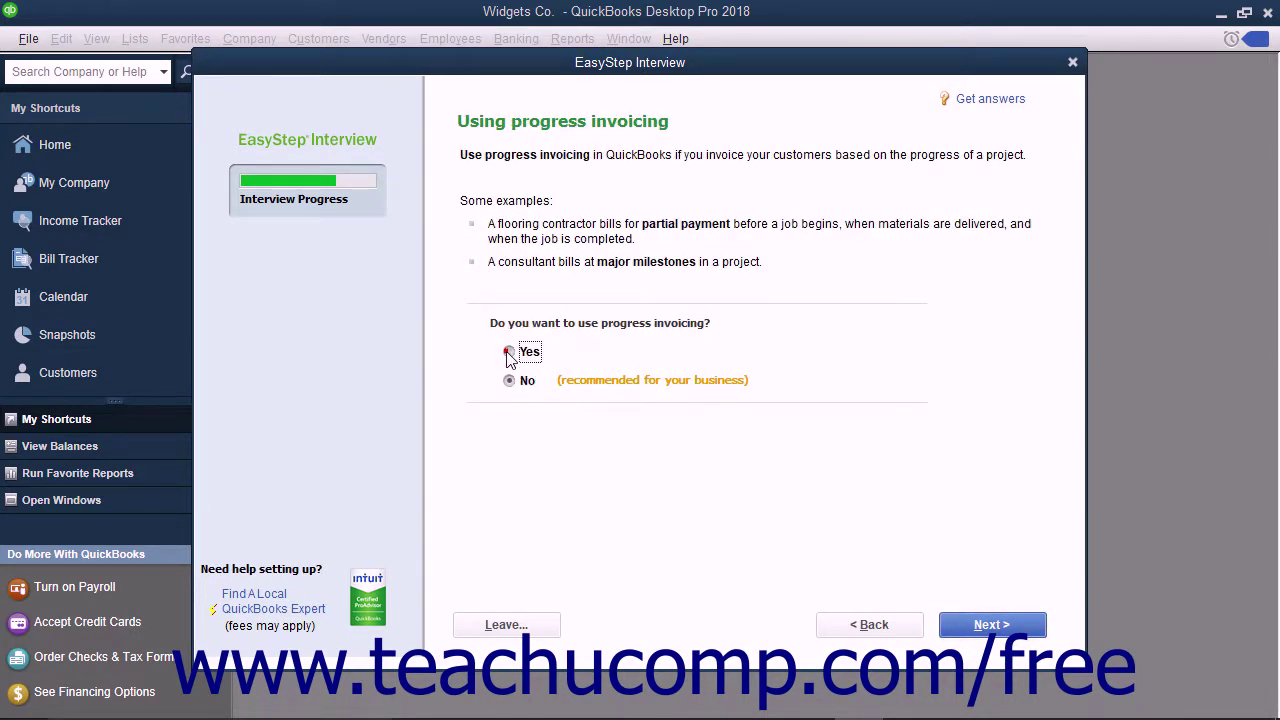
pyautogui.click(992, 624)
pyautogui.click(992, 624)
pyautogui.click(509, 422)
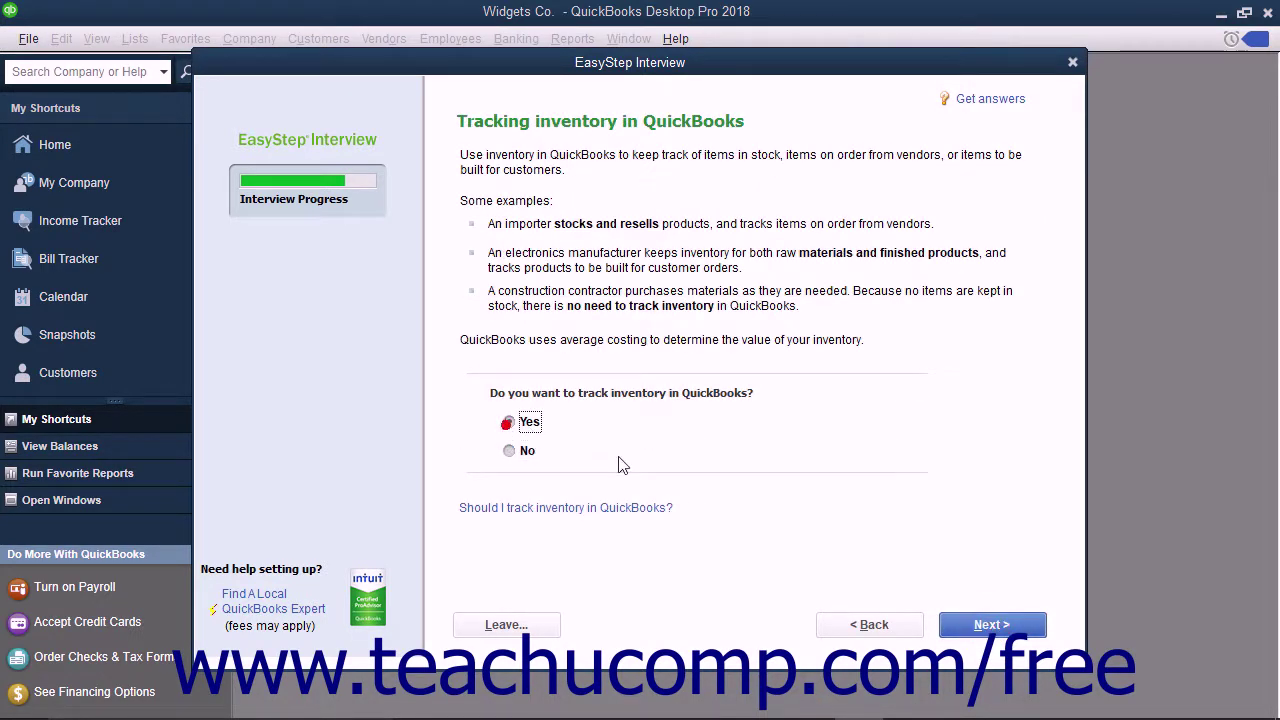
pyautogui.click(952, 628)
# - Choose to track time in QuickBooks and specify that the company has W-2 employees
pyautogui.click(509, 344)
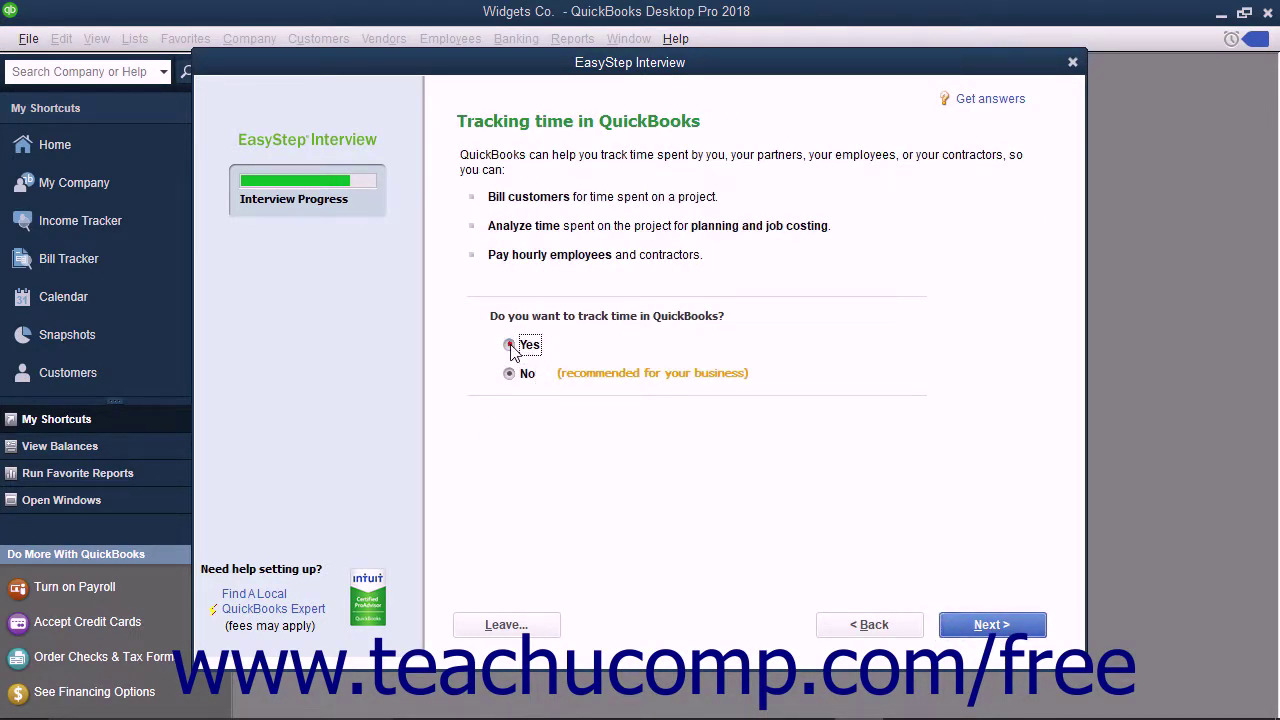
pyautogui.click(955, 622)
pyautogui.click(477, 156)
pyautogui.click(498, 186)
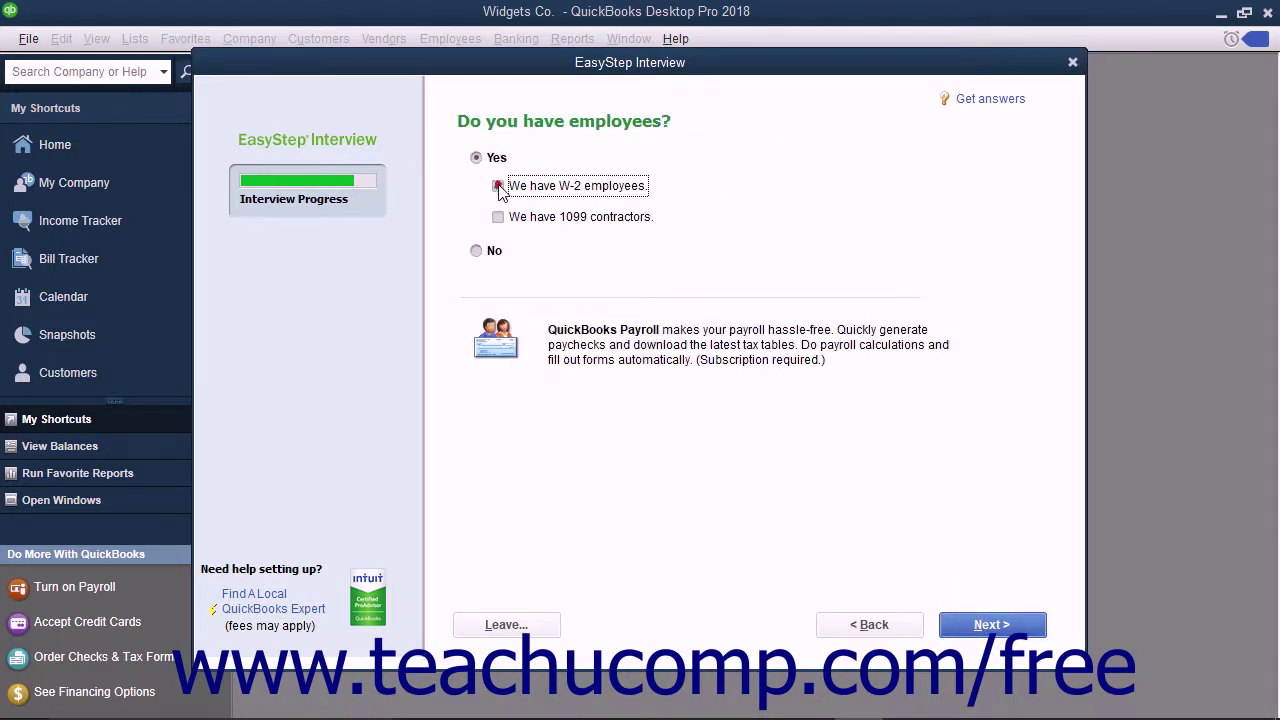
# - Continue to the chart of accounts setup and start tracking finances from the beginning of this fiscal year, 01/01/2017
pyautogui.click(996, 624)
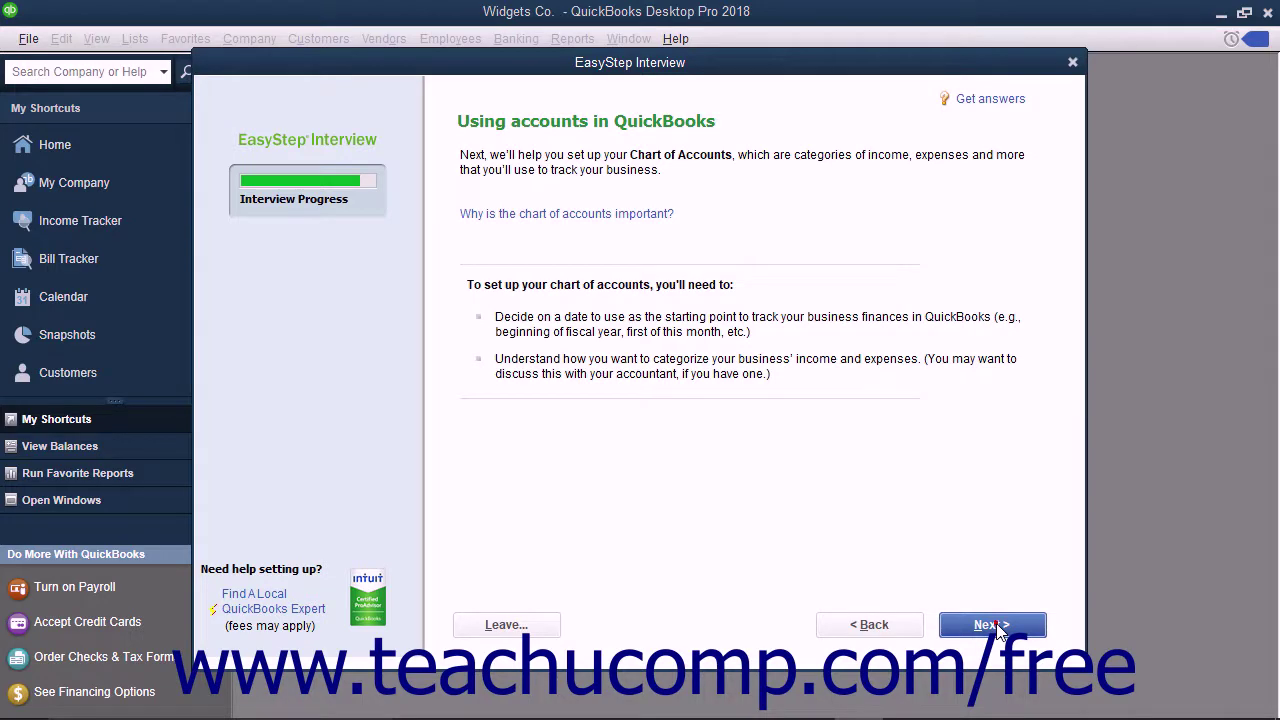
pyautogui.click(476, 192)
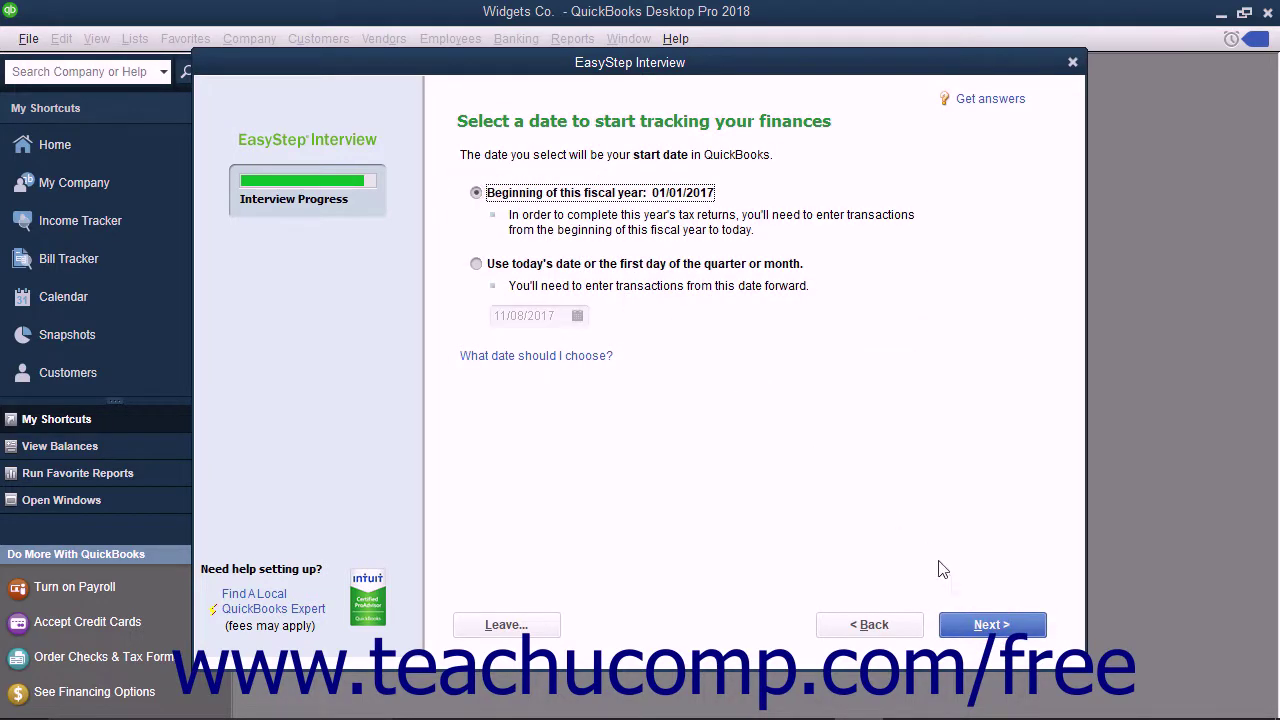
pyautogui.click(988, 624)
# - Include the Sales Discounts, Purchase Discounts and Equipment Rental accounts in the income and expense accounts
pyautogui.click(474, 286)
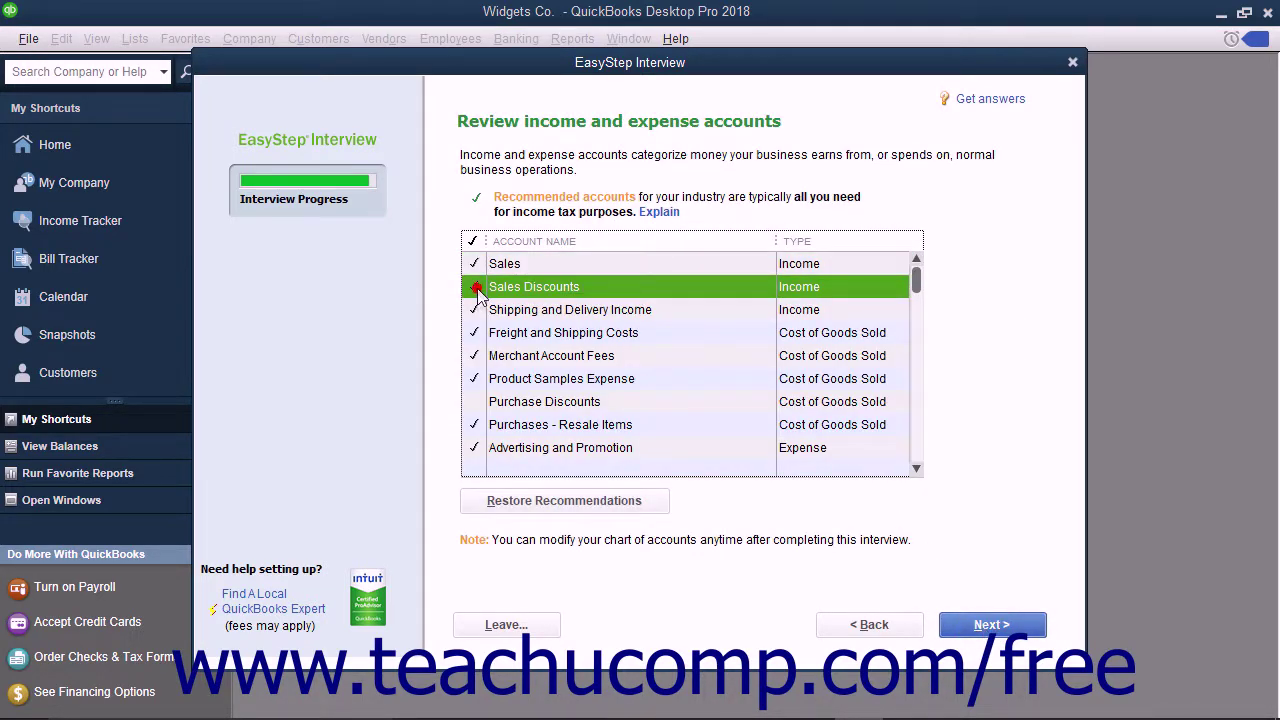
pyautogui.click(474, 401)
pyautogui.scroll(-4, 474, 400)
pyautogui.click(476, 380)
# - Include the General Liability Insurance, Health Insurance, Life and Disability Insurance, and Worker's Compensation expense accounts
pyautogui.scroll(-1, 479, 390)
pyautogui.click(475, 355)
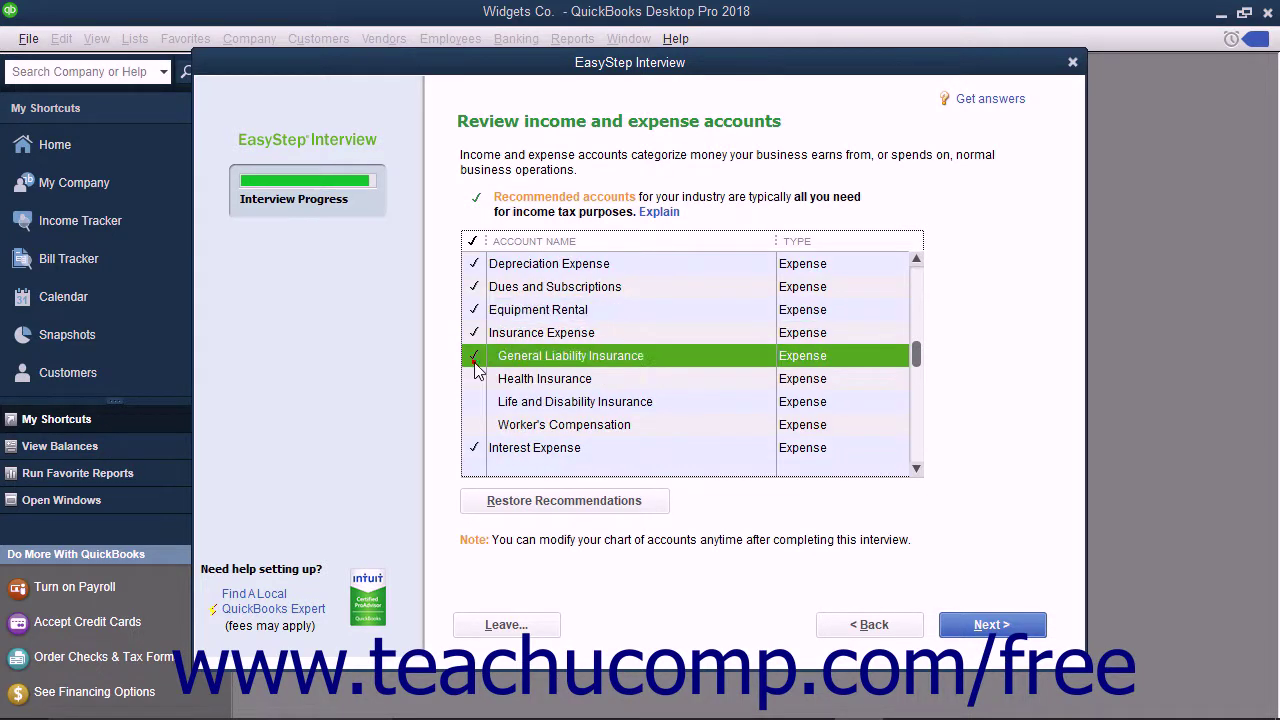
pyautogui.click(475, 378)
pyautogui.click(475, 401)
pyautogui.click(475, 424)
# - Include the Janitorial Expense, Miscellaneous Expense, and Printing and Reproduction accounts
pyautogui.scroll(-2, 478, 430)
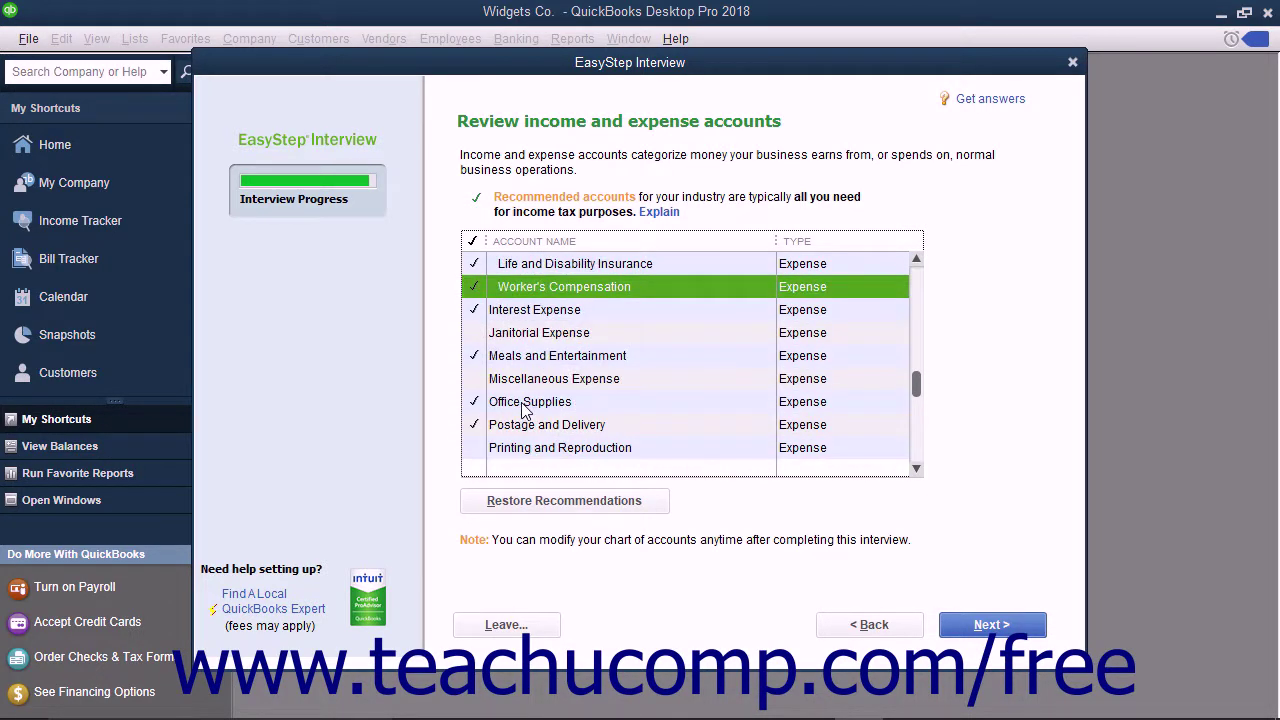
pyautogui.click(475, 332)
pyautogui.click(475, 378)
pyautogui.scroll(-1, 480, 380)
pyautogui.click(478, 378)
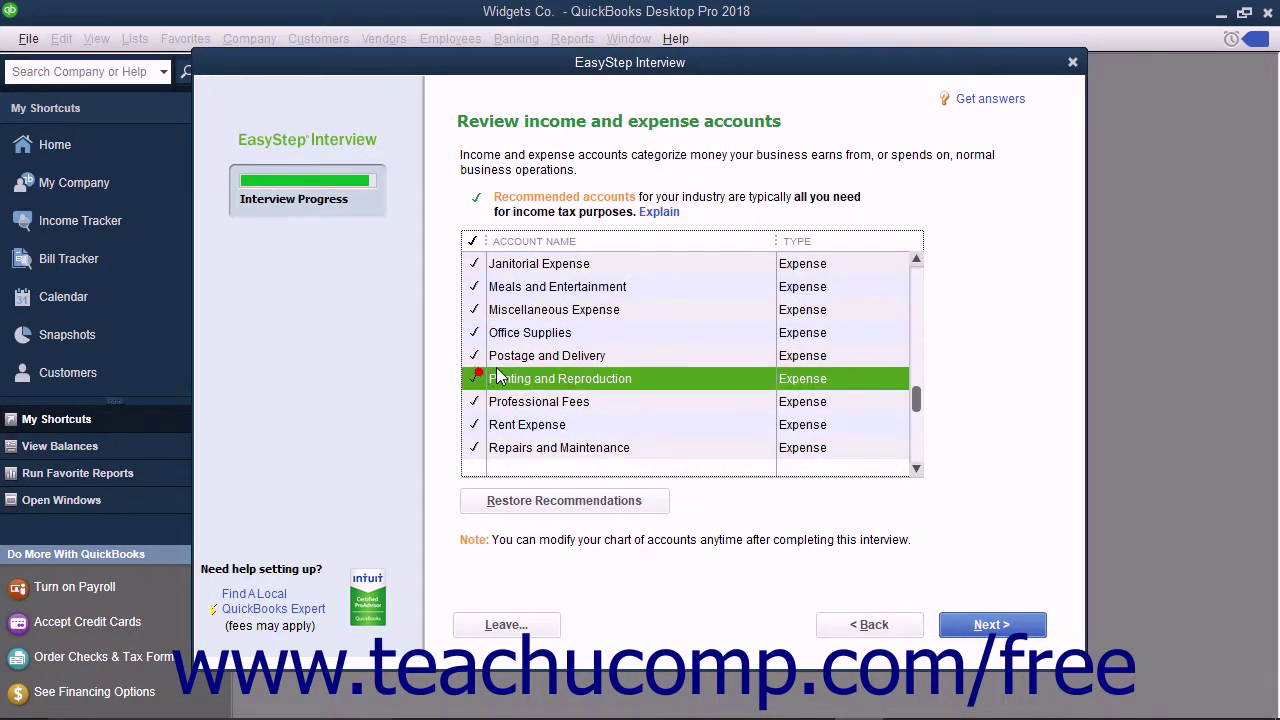
# - Include the Taxes - Property, Finance Charge Income, and Insurance Proceeds Received accounts
pyautogui.scroll(-2, 478, 370)
pyautogui.click(472, 334)
pyautogui.click(479, 425)
pyautogui.click(475, 448)
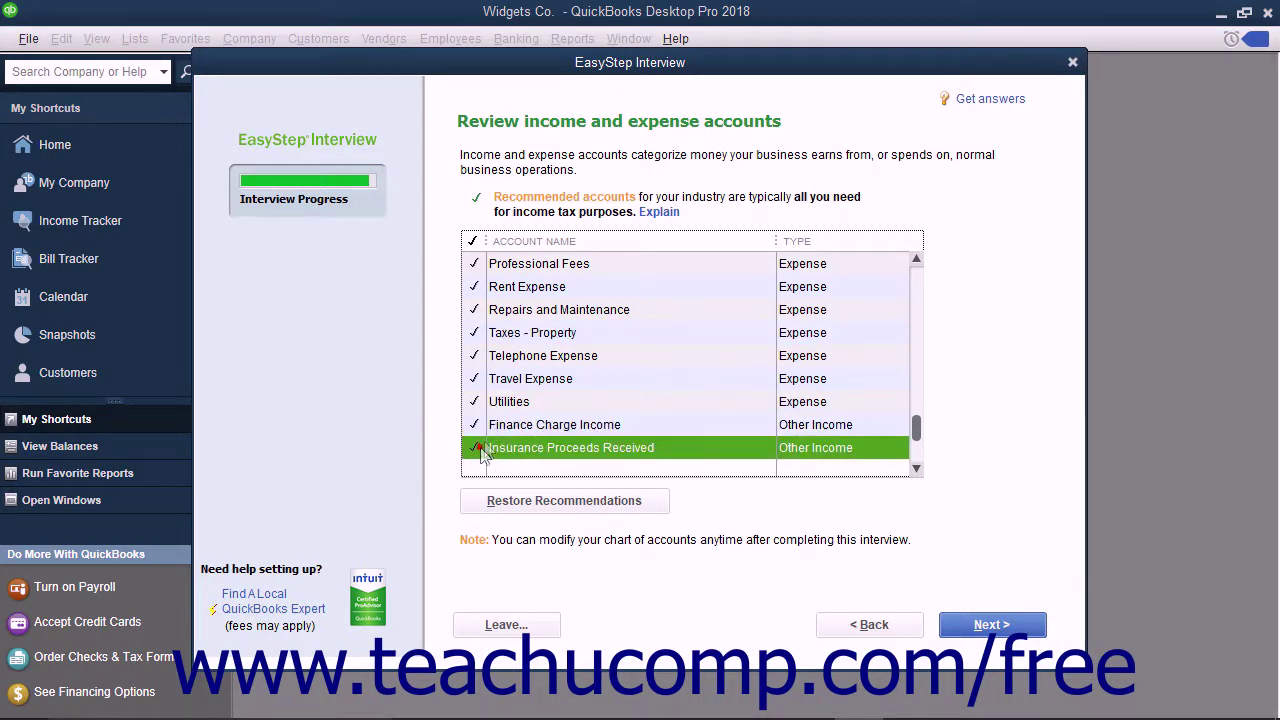
# - Include the Interest Income and Proceeds from Sale of Assets accounts, and finish the interview to proceed to QuickBooks Setup
pyautogui.scroll(-2, 478, 405)
pyautogui.click(475, 378)
pyautogui.click(475, 401)
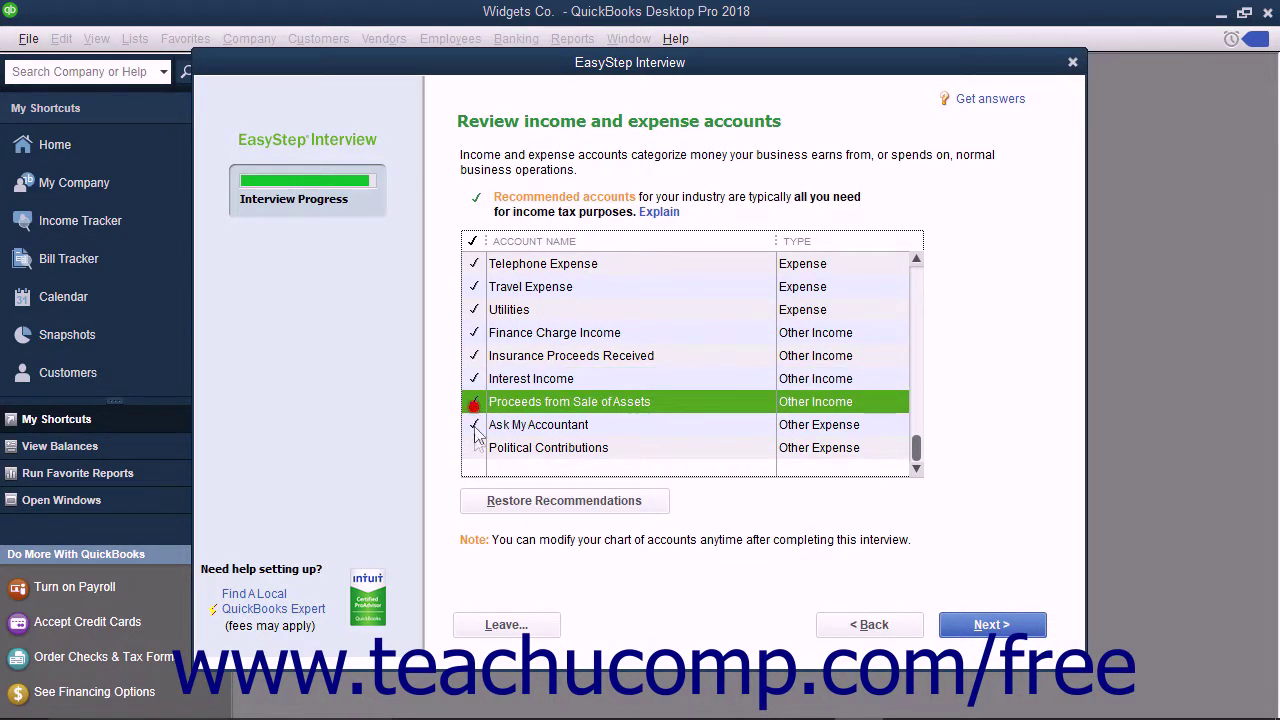
pyautogui.click(966, 636)
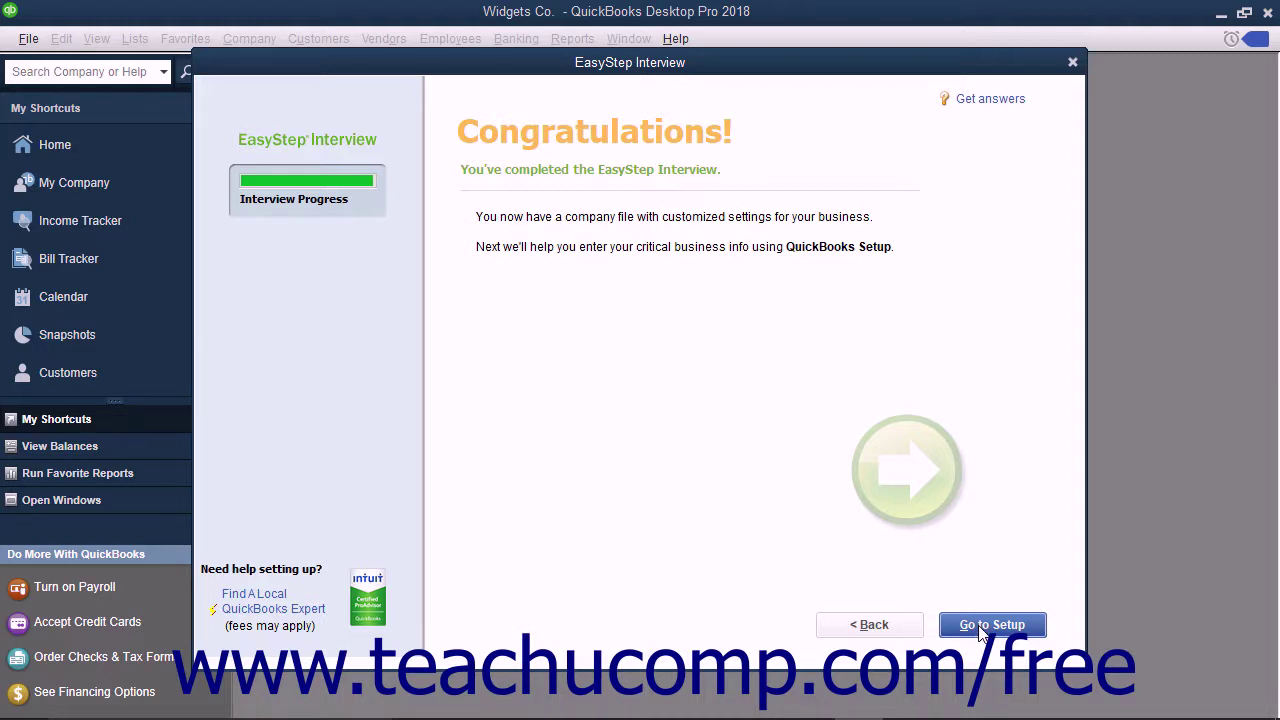
pyautogui.click(979, 626)
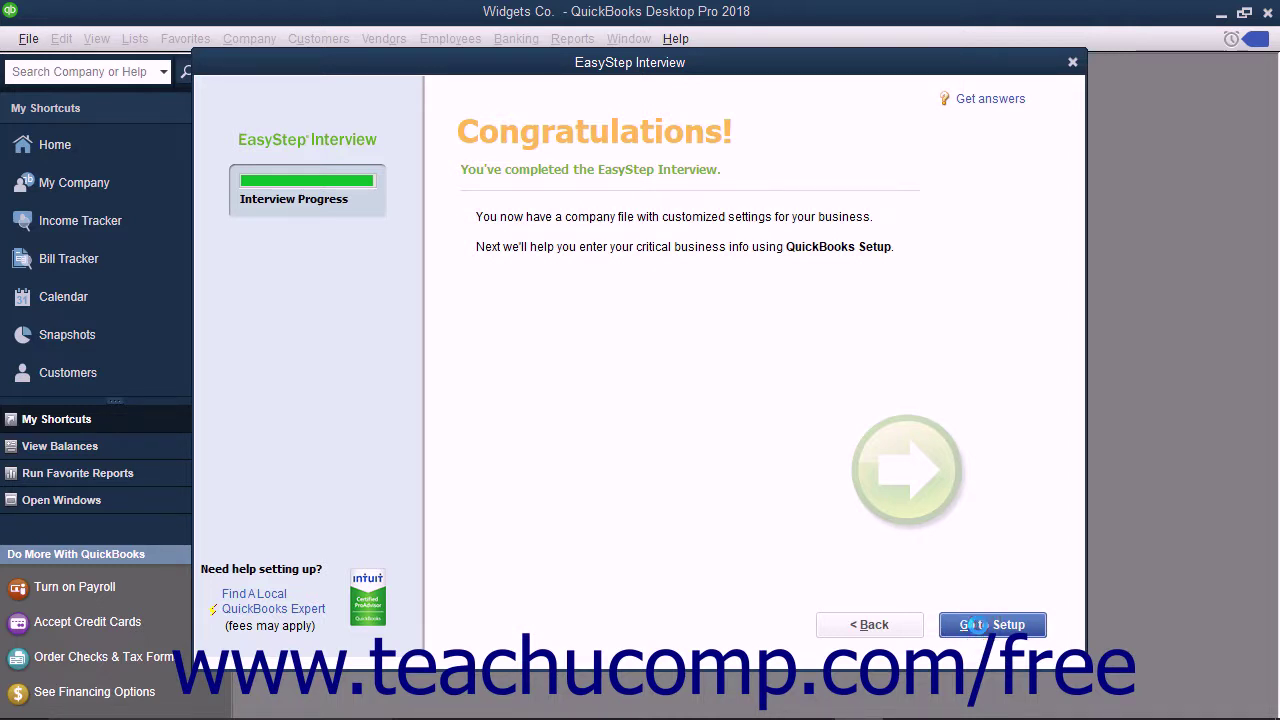